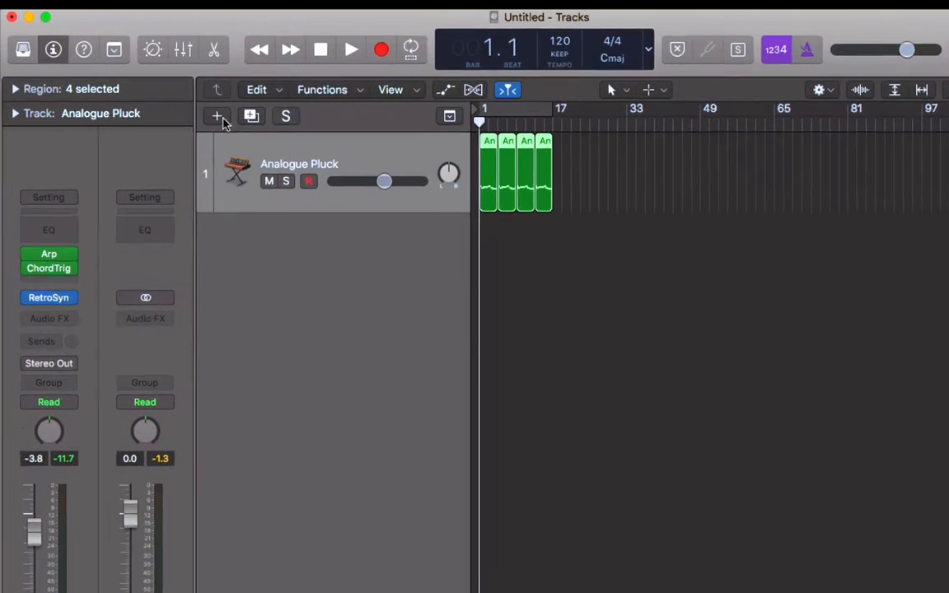
Create a new Drummer track with its genre set to Electronic
left_click(219, 118)
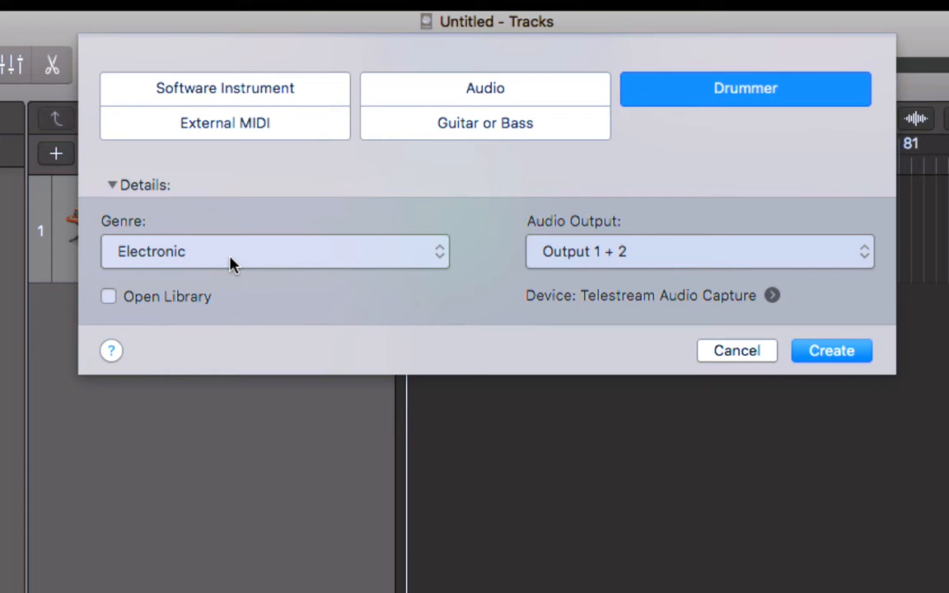
left_click(230, 263)
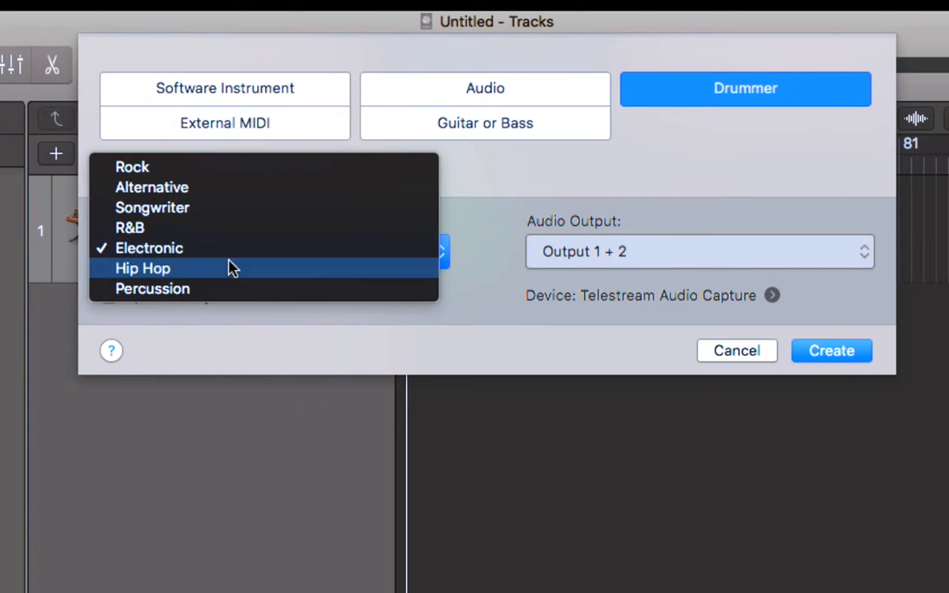
left_click(221, 271)
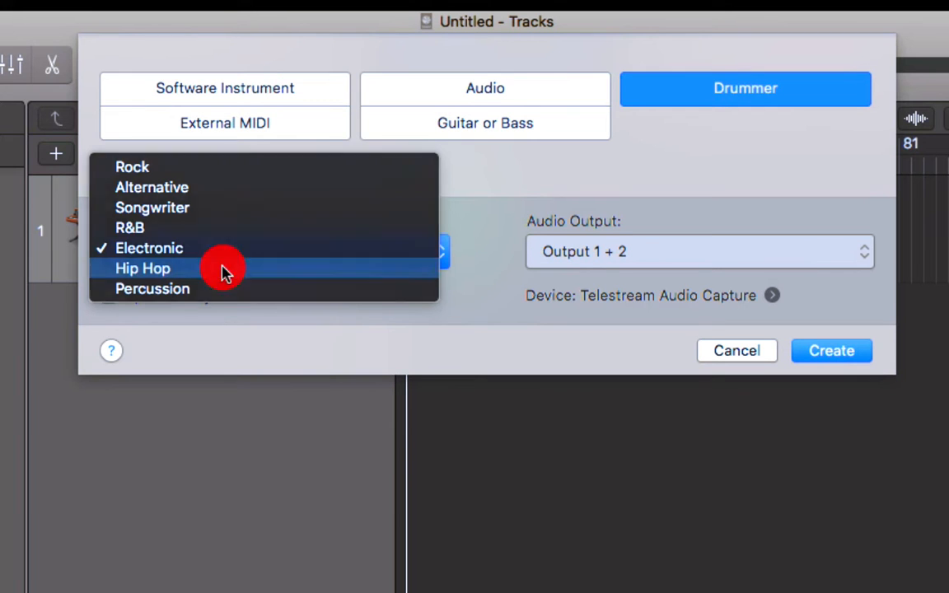
left_click(299, 267)
left_click(214, 152)
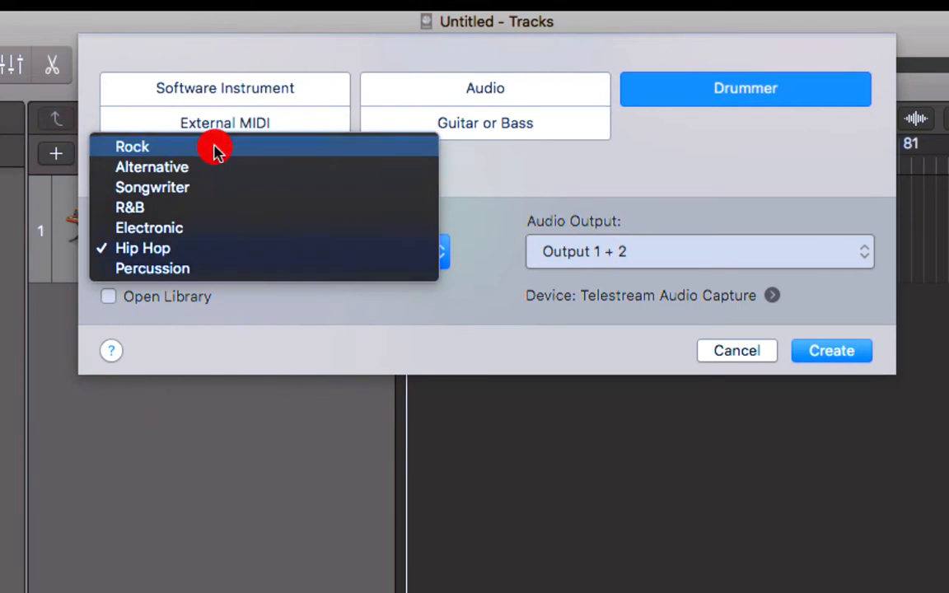
left_click(347, 266)
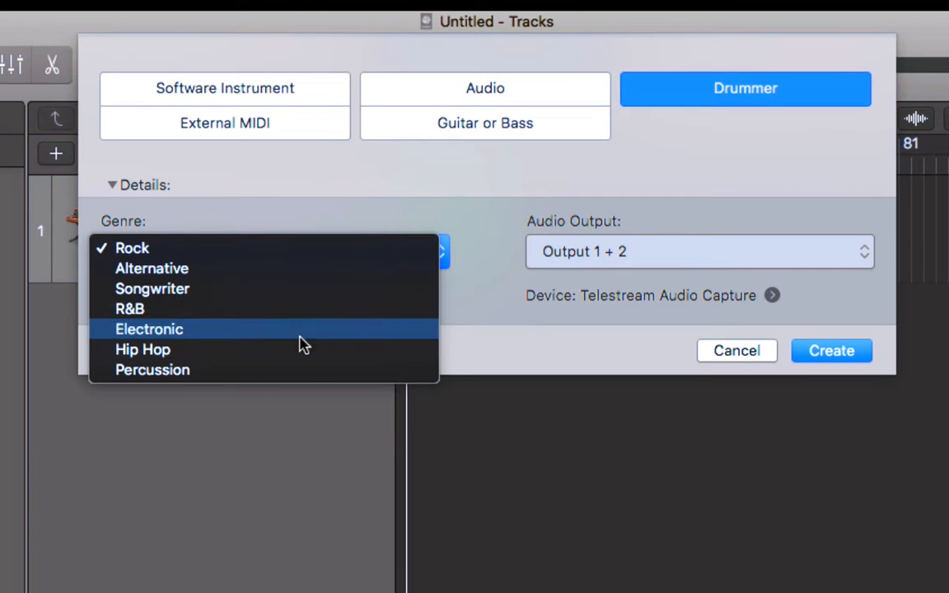
left_click(282, 357)
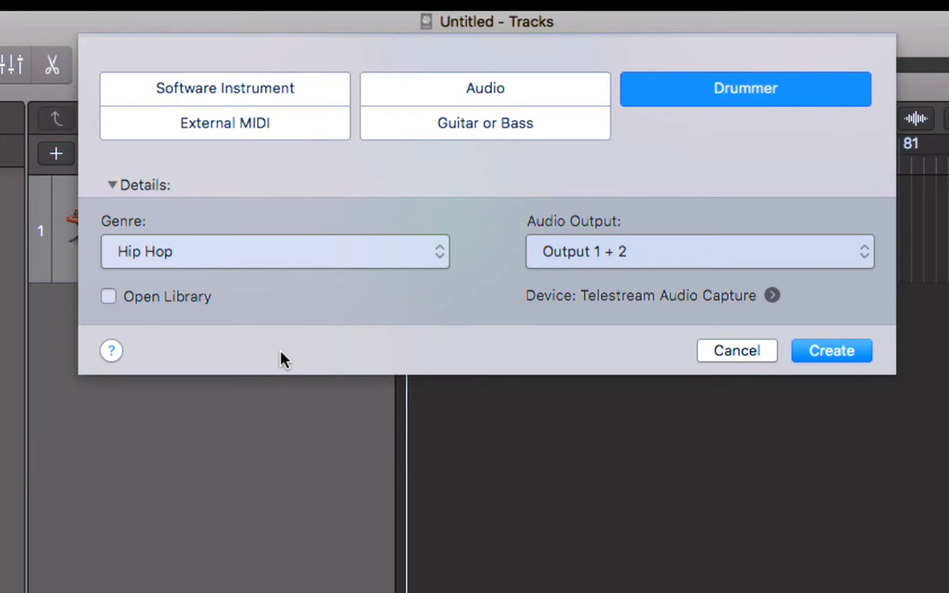
left_click(408, 253)
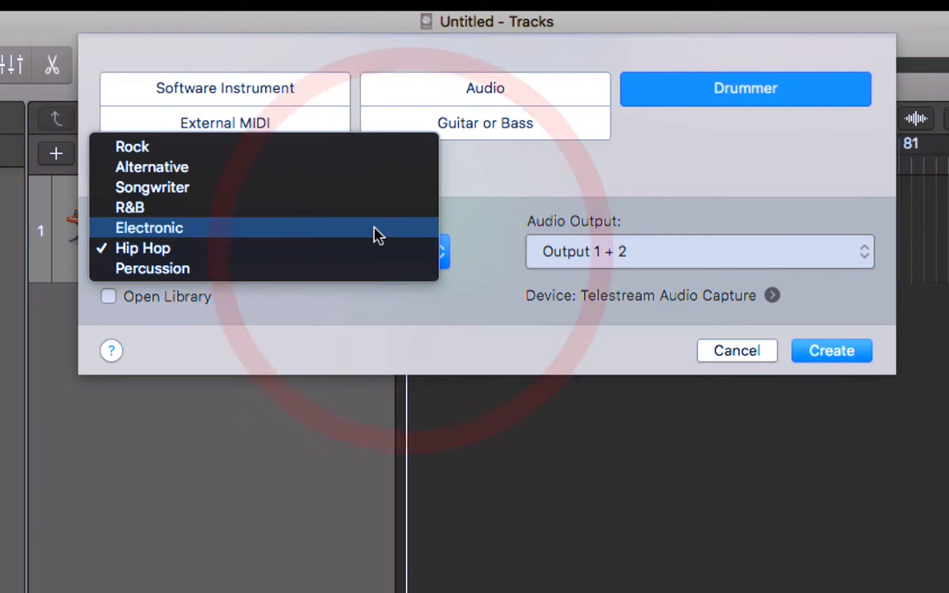
left_click(375, 233)
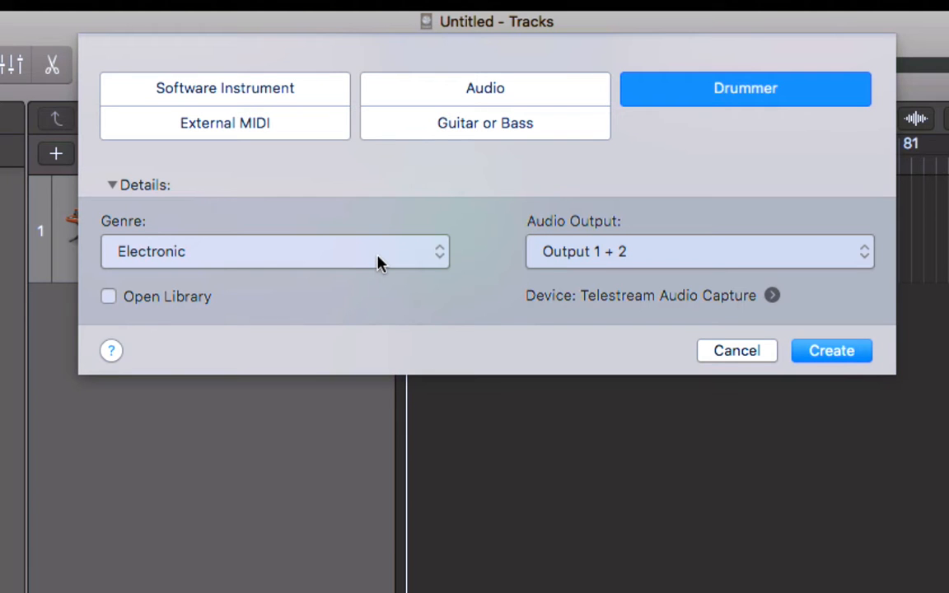
left_click(833, 353)
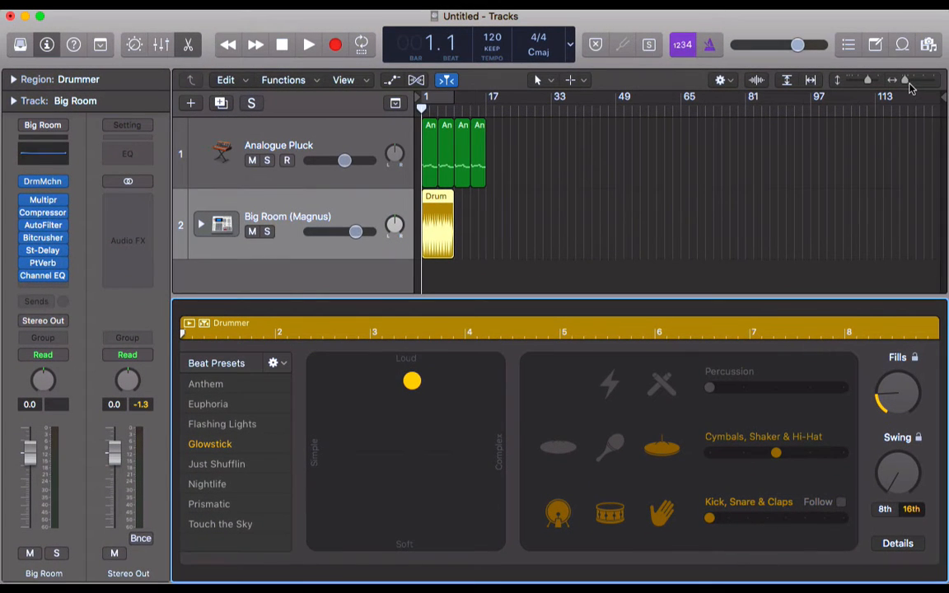
left_click_drag(907, 80, 919, 83)
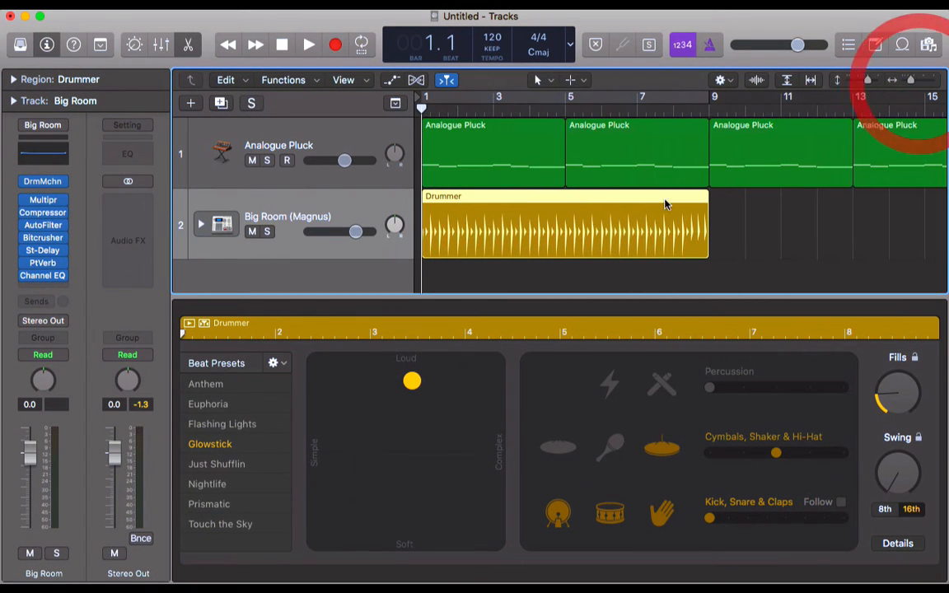
left_click(606, 244)
left_click(778, 229)
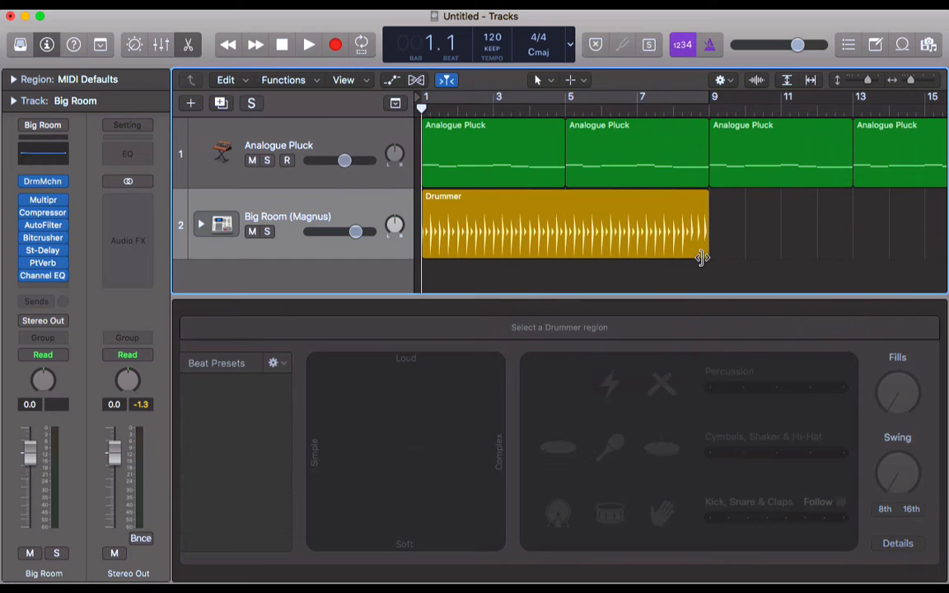
mouse_move(707, 251)
left_mouse_down()
mouse_move(691, 238)
mouse_move(563, 238)
mouse_move(789, 221)
mouse_move(762, 247)
mouse_move(707, 247)
left_mouse_up()
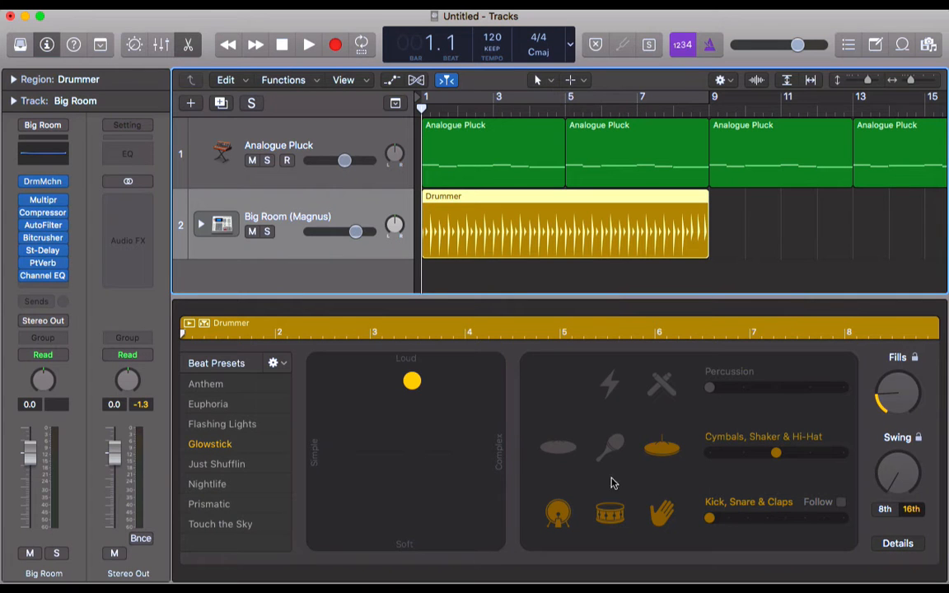
Solo the Big Room drummer track and audition the Prismatic, Touch the Sky and Anthem beat presets during playback, keeping Anthem
left_click(268, 232)
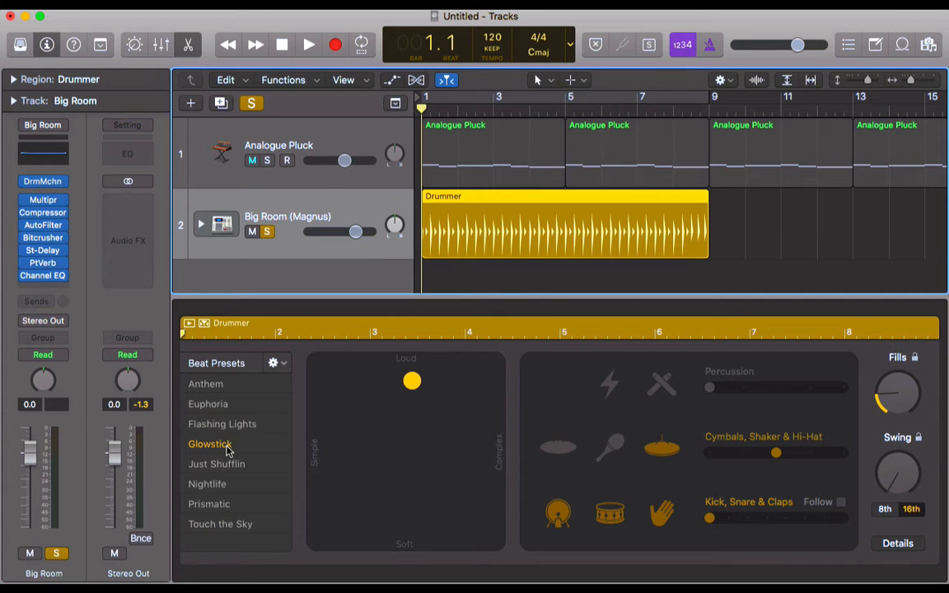
key("space")
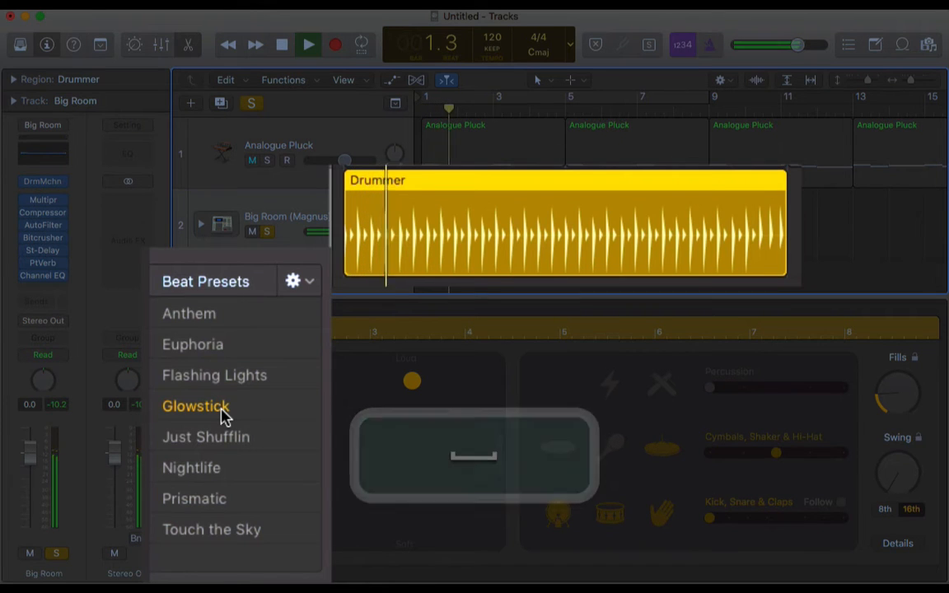
left_click(219, 501)
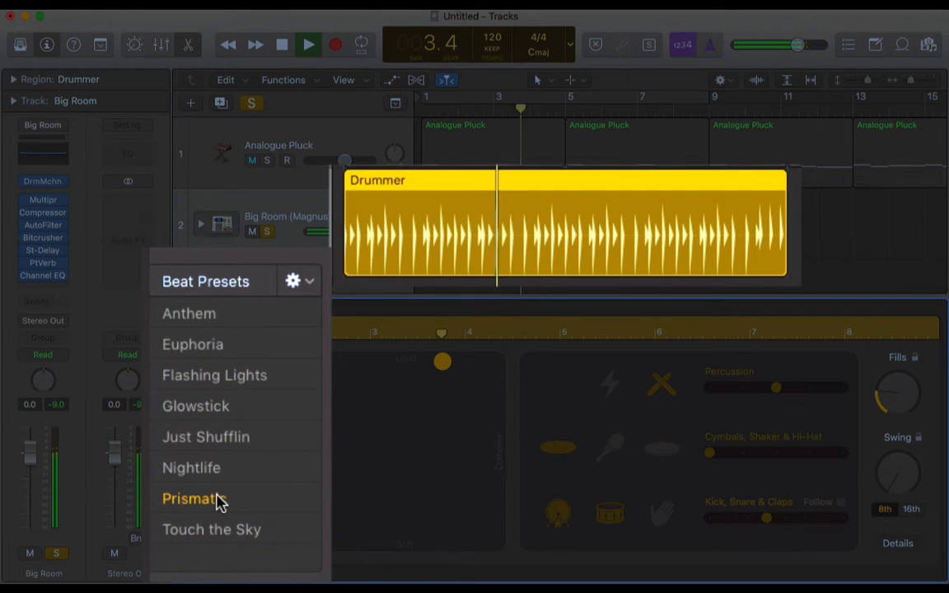
left_click(247, 534)
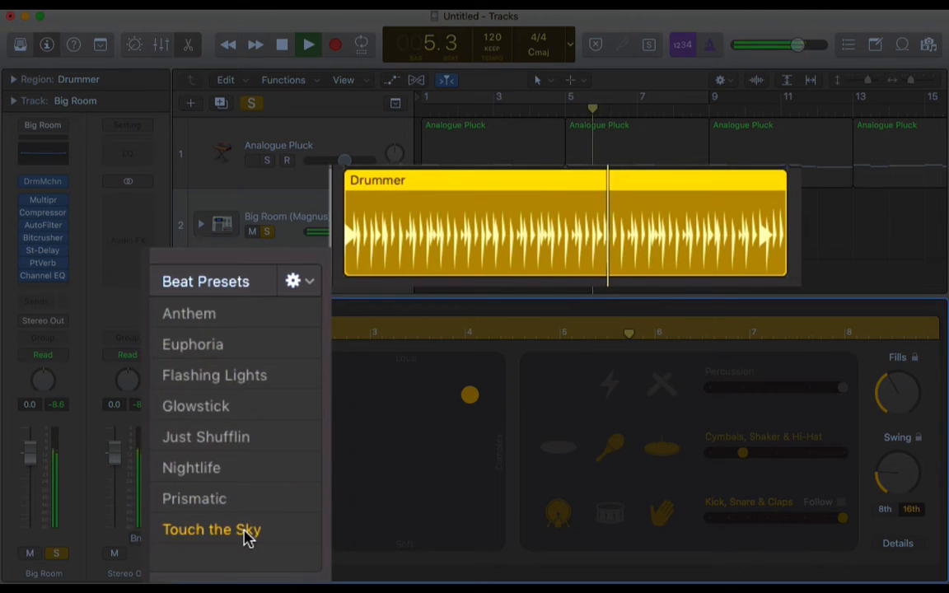
left_click(212, 321)
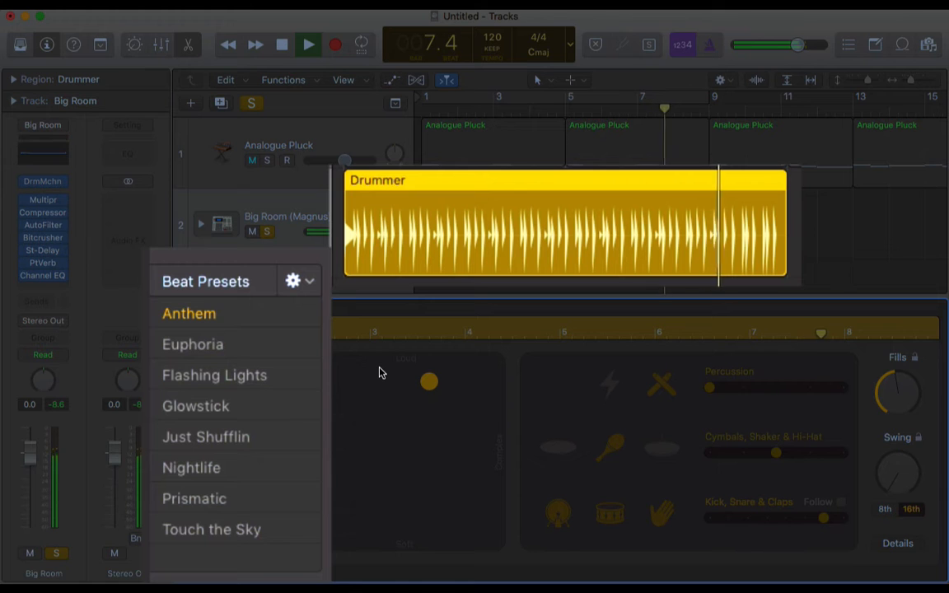
key("space")
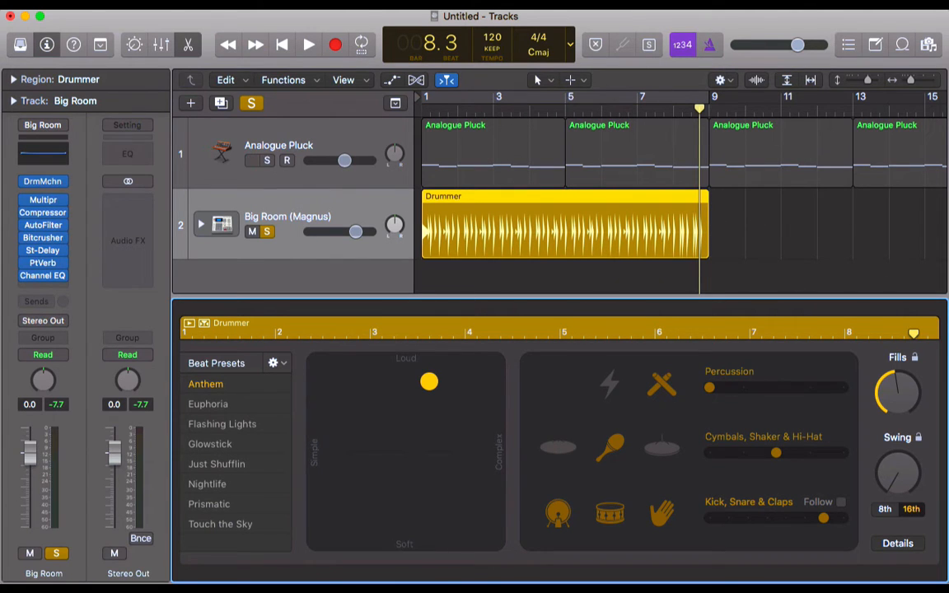
Hide the Drummer editor and repeat the Drummer region once so a copy follows it from bar 9
left_click(188, 46)
left_click(188, 48)
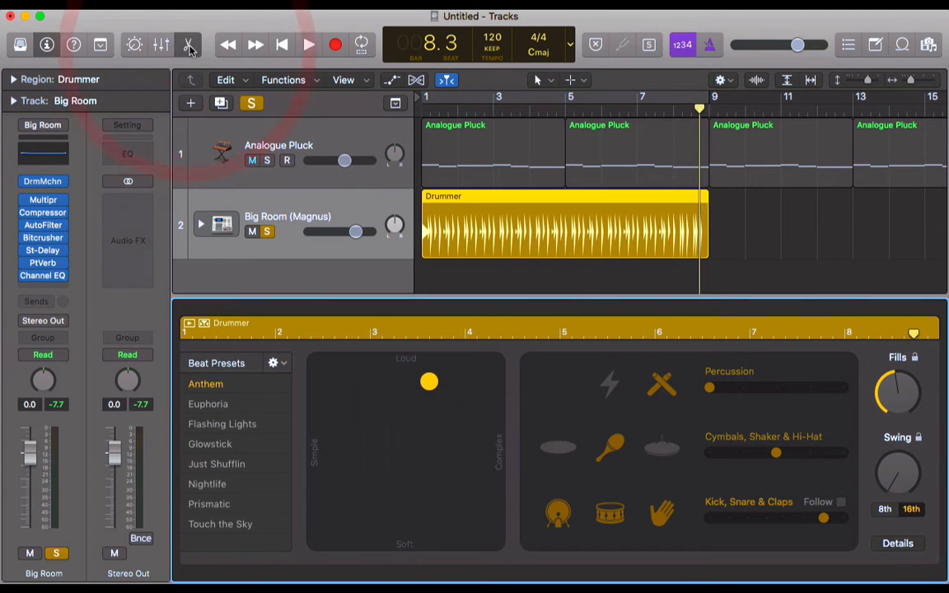
key("e")
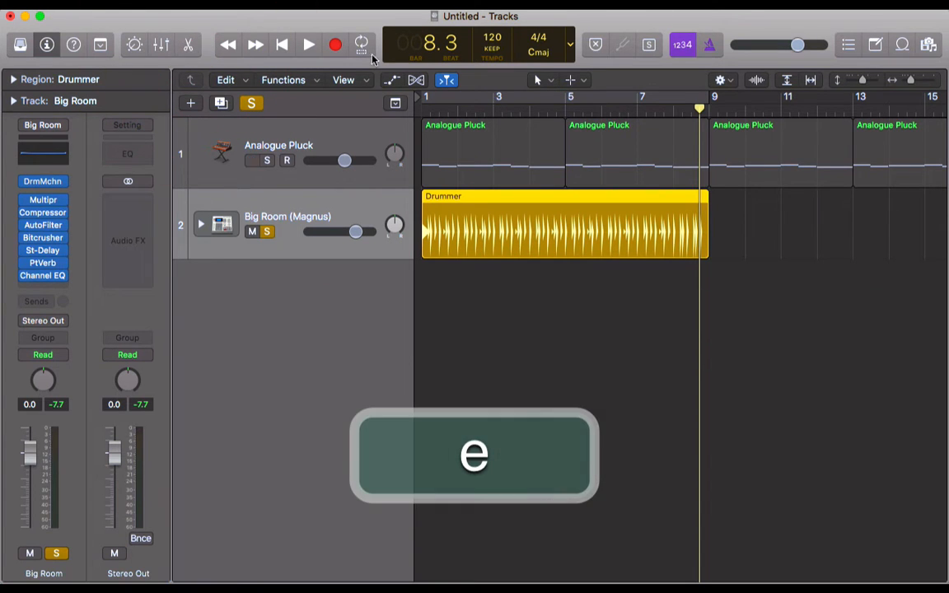
scroll(775, 308, "down", 5)
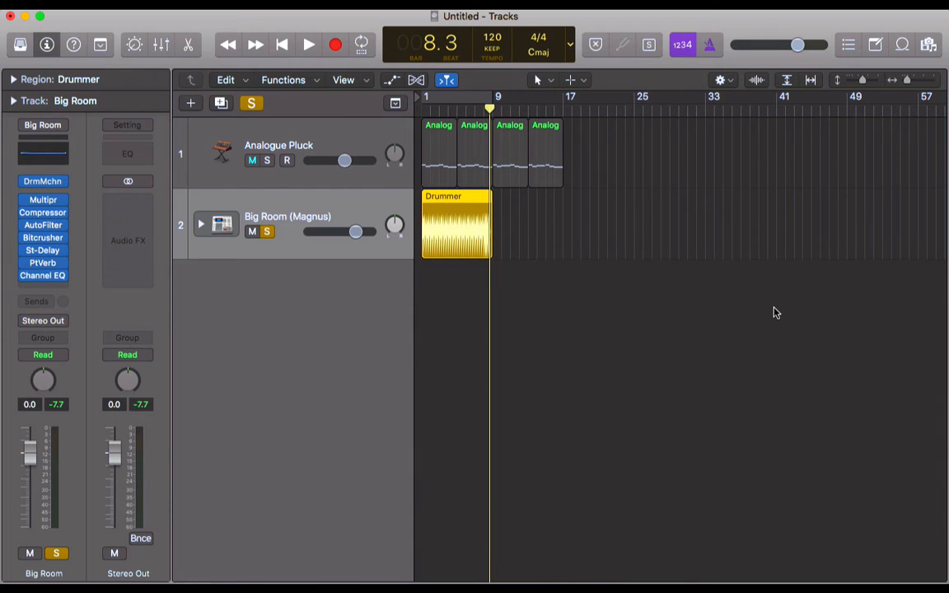
key("super+r")
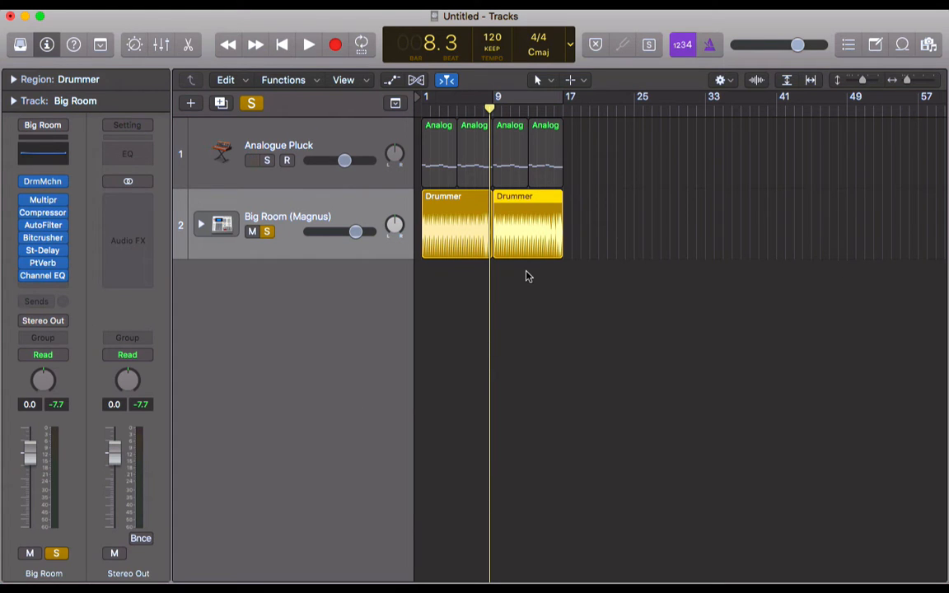
Open the first Drummer region in the editor and move its XY pad puck to mid complexity, moderately towards Loud
left_click(436, 229)
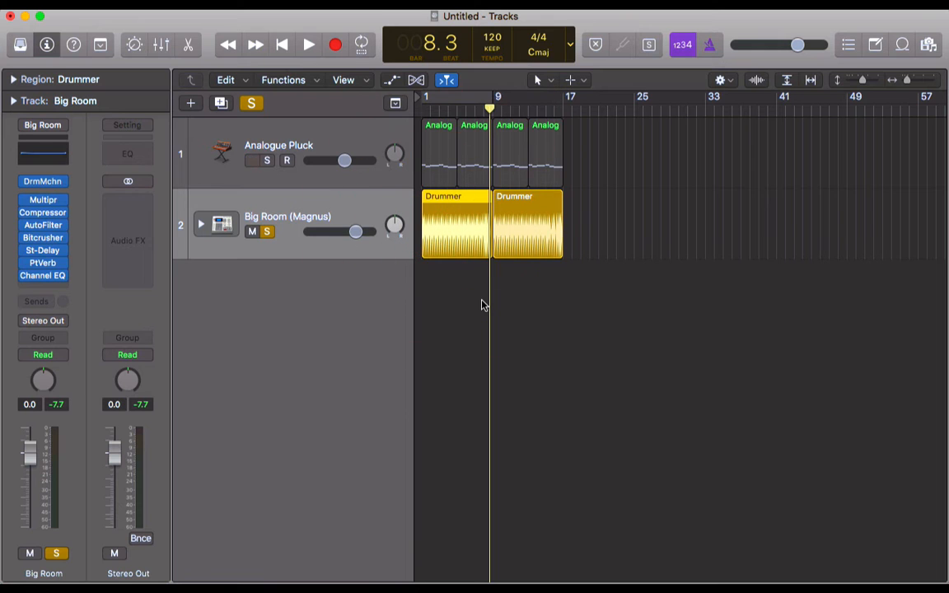
key("e")
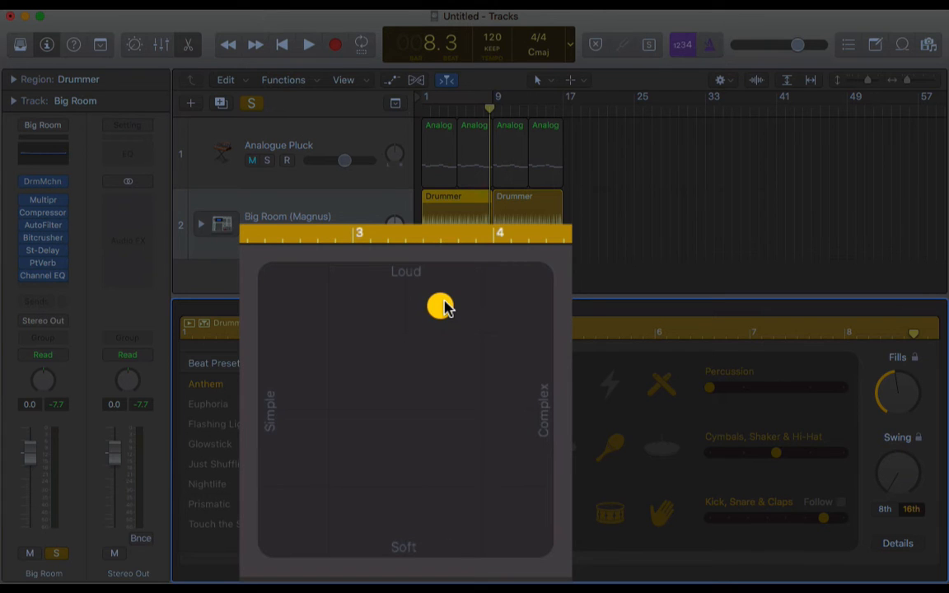
left_click(395, 381)
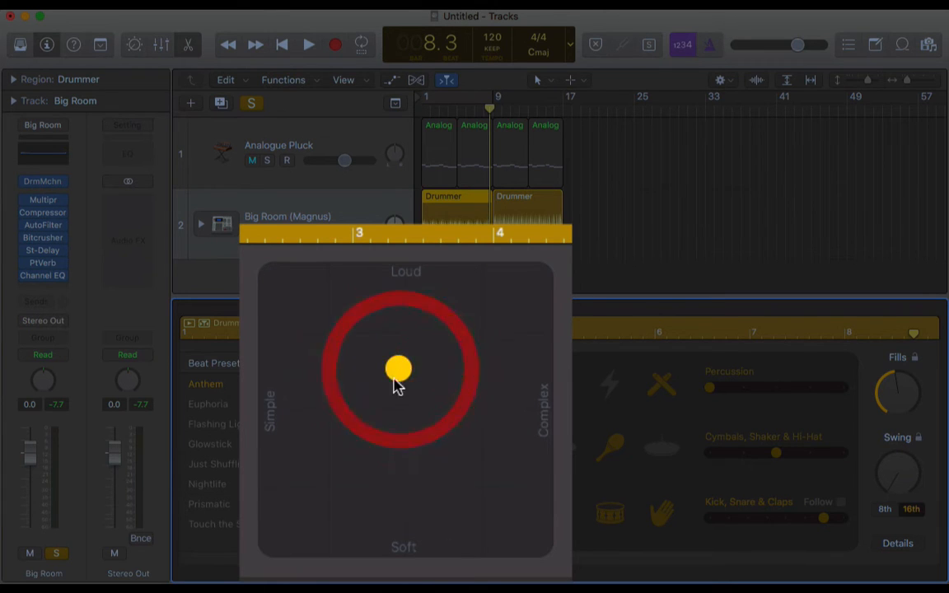
left_click_drag(400, 363, 413, 323)
scroll(486, 219, "up", 5)
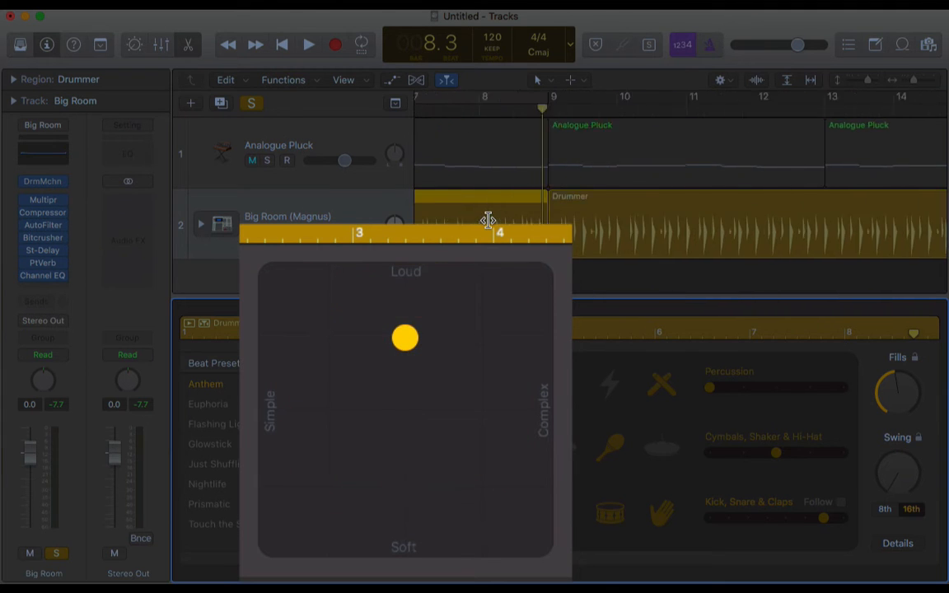
scroll(494, 220, "left", 5)
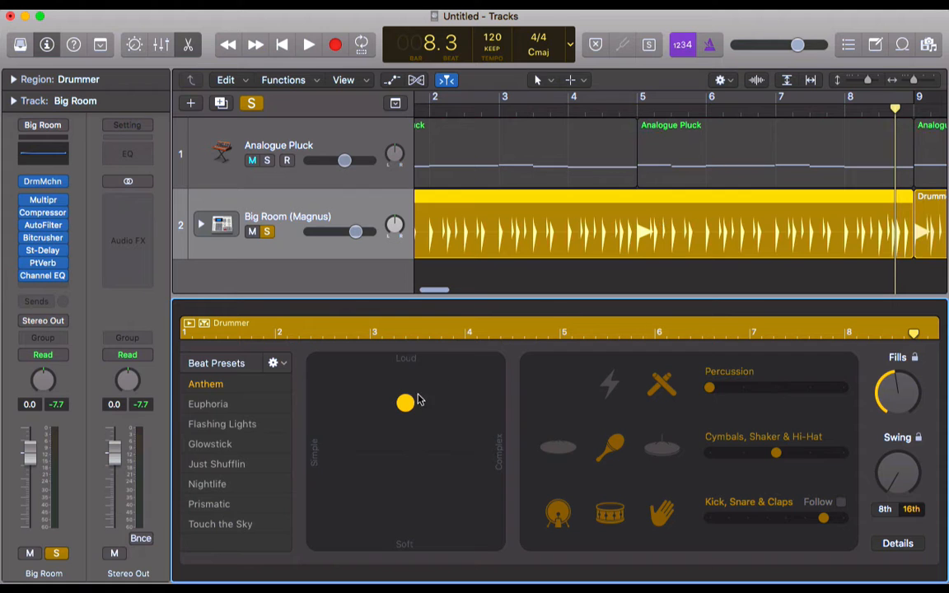
Try the first Drummer region's puck in the loud, complex corner and in the loud, simple corner of the pad
left_click(497, 363)
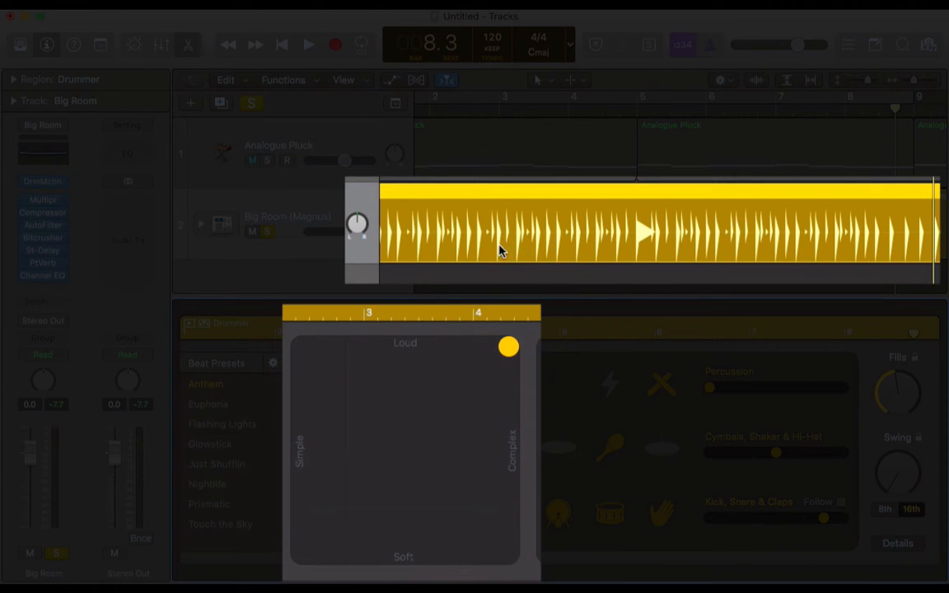
left_click_drag(508, 350, 522, 324)
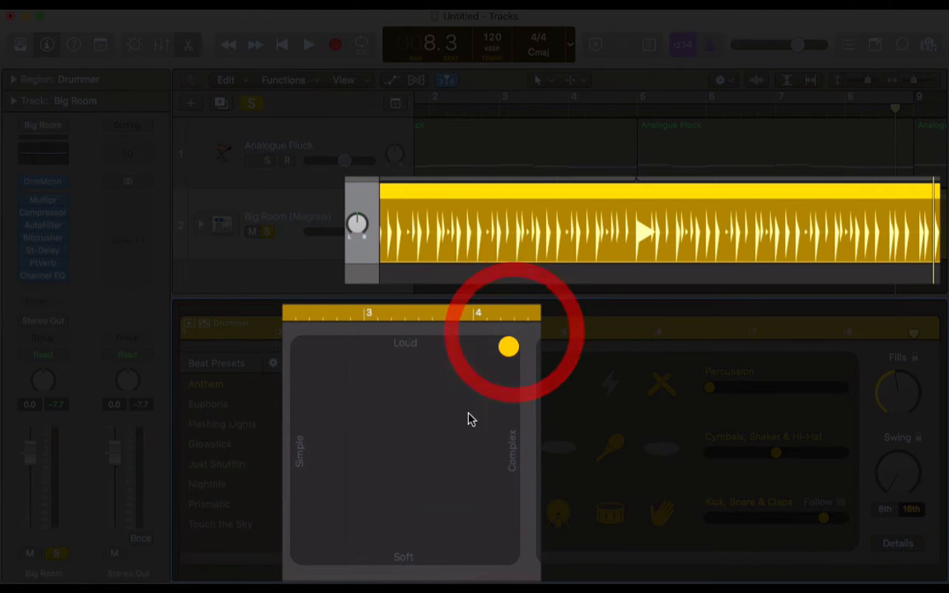
left_click(500, 354)
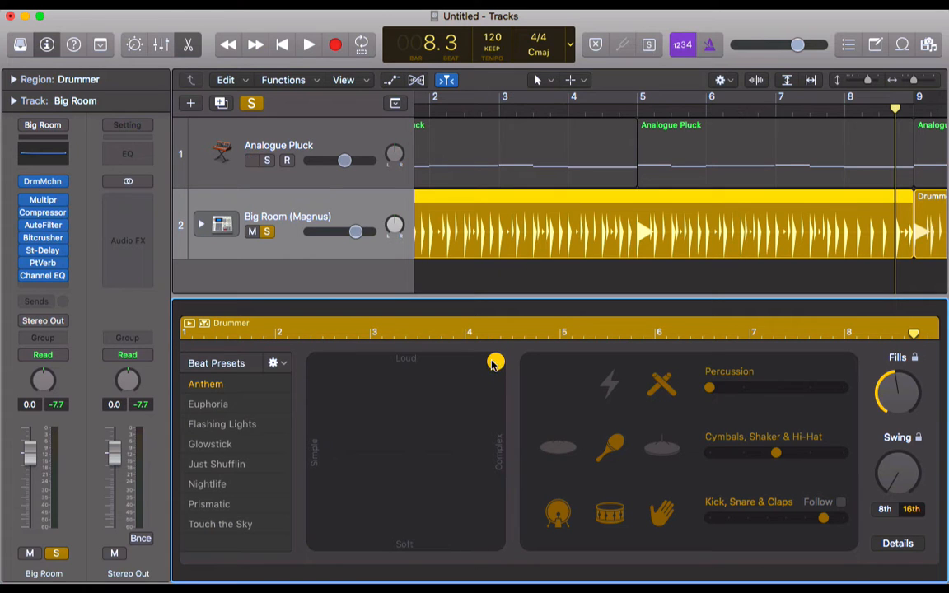
left_click_drag(494, 362, 316, 360)
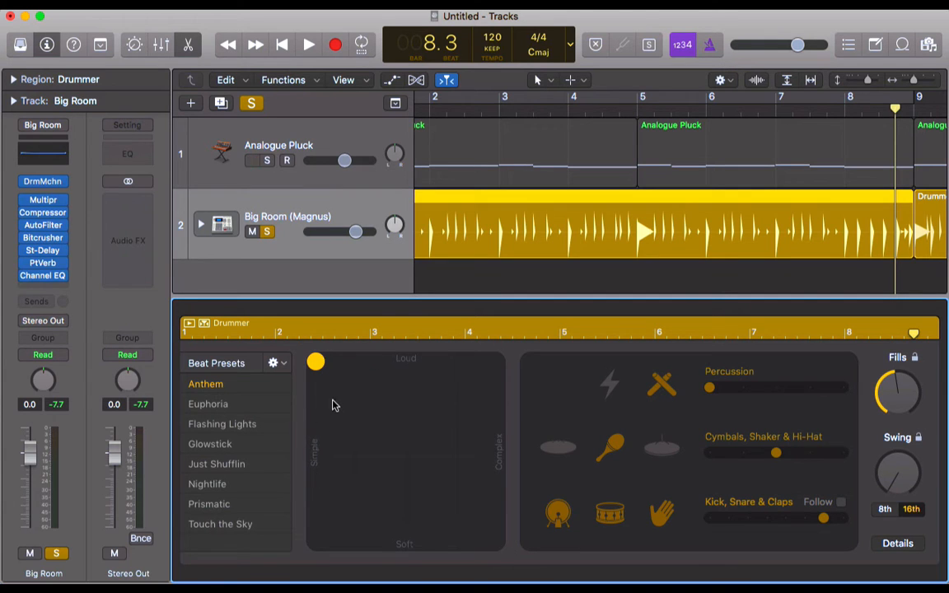
Place the first Drummer region's puck at the centre of the XY pad and turn on cycle mode for bars 1 to 9
scroll(534, 211, "down", 5)
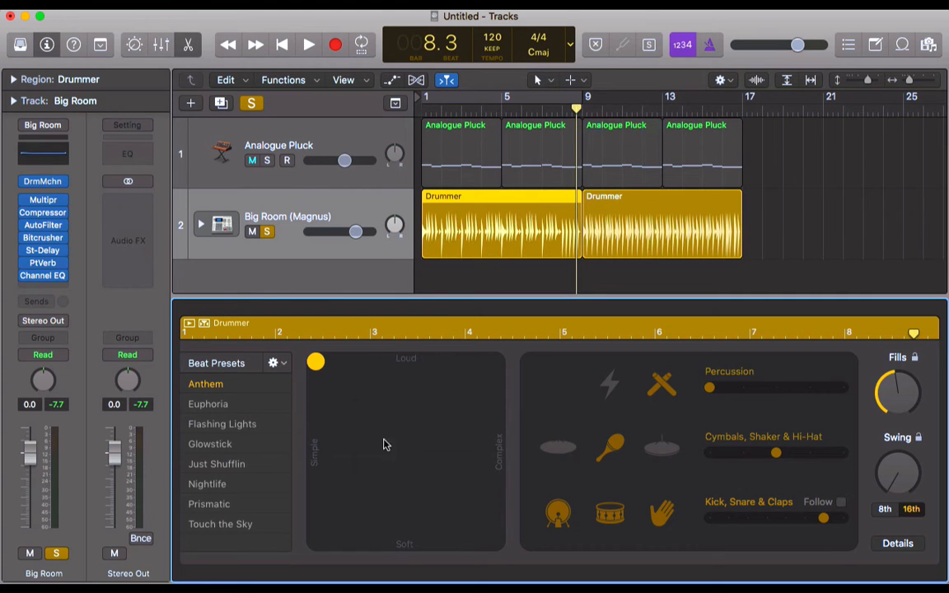
left_click_drag(395, 360, 408, 453)
left_click(409, 511)
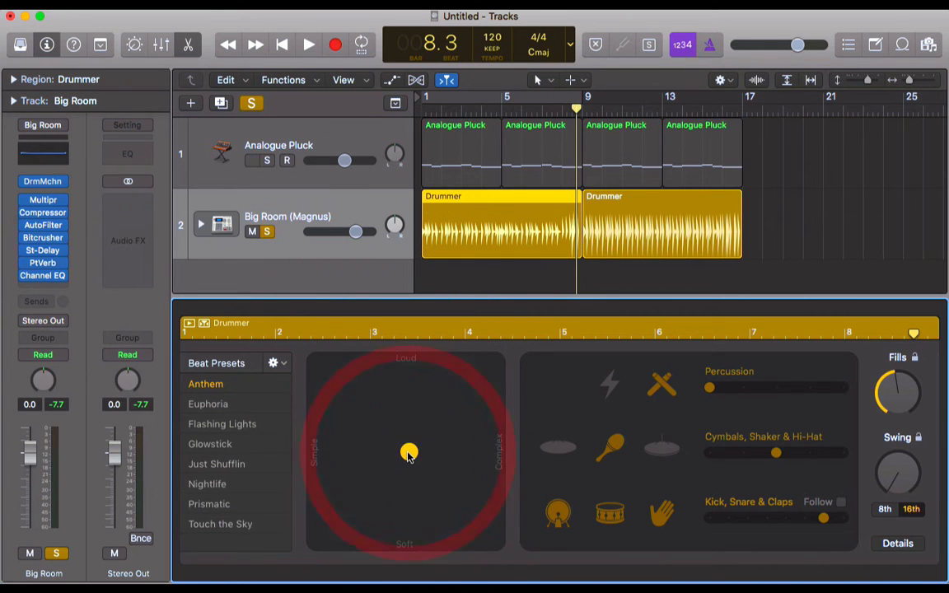
left_click(406, 452)
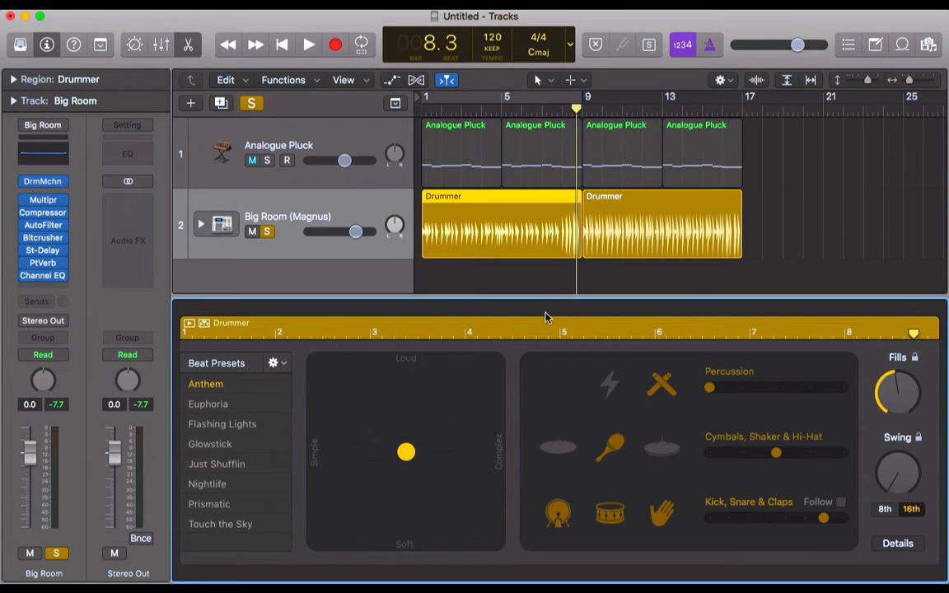
key("c")
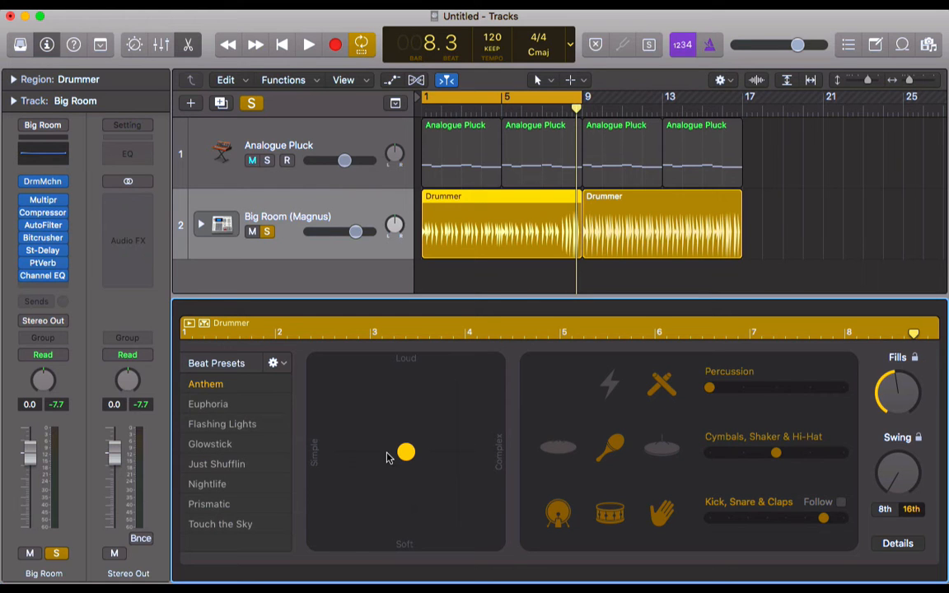
Play the cycled first Drummer region while trying its puck in the loud-simple corner, the loud-complex corner and a soft, fairly complex spot
key("space")
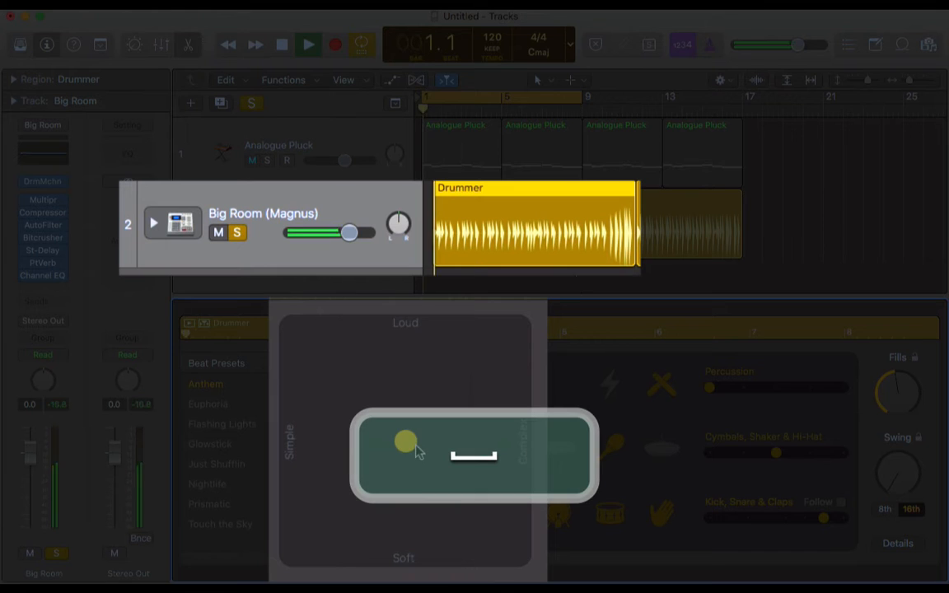
left_click_drag(406, 451, 280, 319)
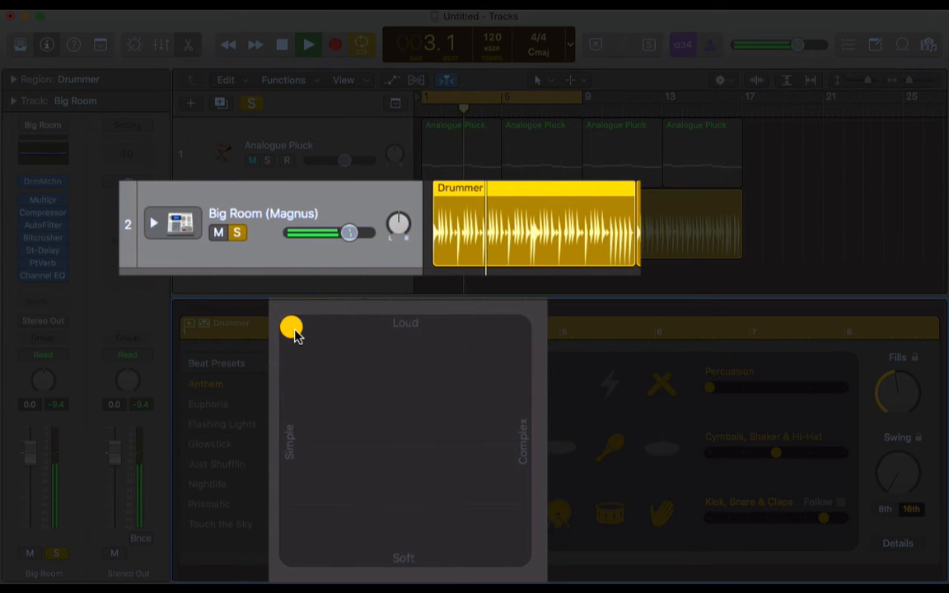
left_click_drag(295, 329, 519, 327)
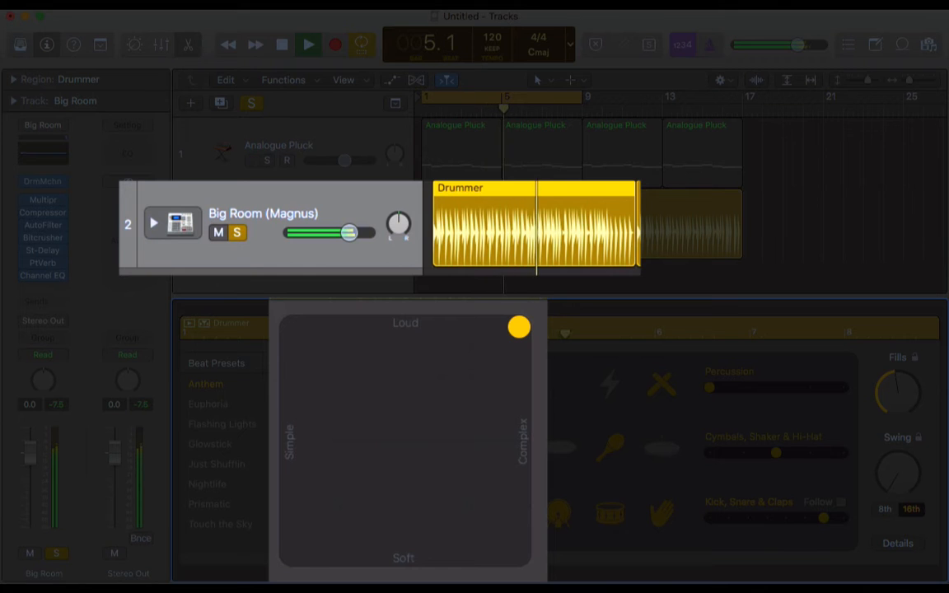
left_click(466, 489)
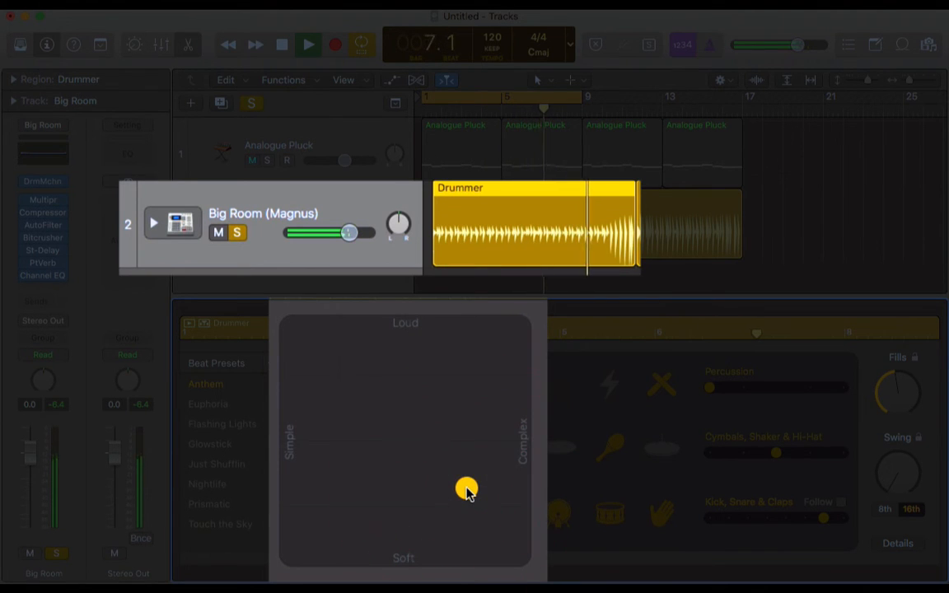
Audition softer-simple, medium-loud simple and moderately loud mid-complexity puck positions, and stop playback
left_click_drag(464, 487, 346, 505)
left_click(346, 505)
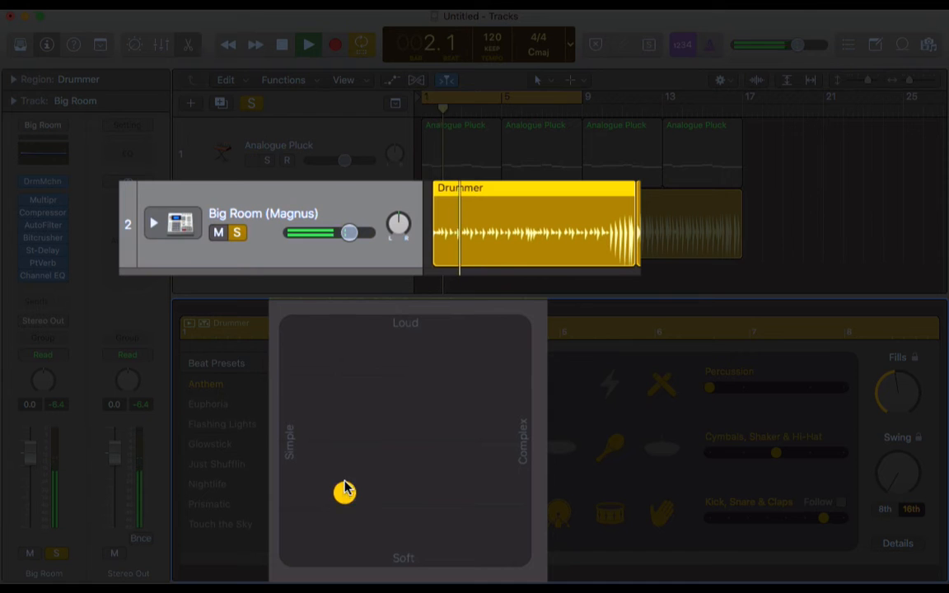
left_click(338, 441)
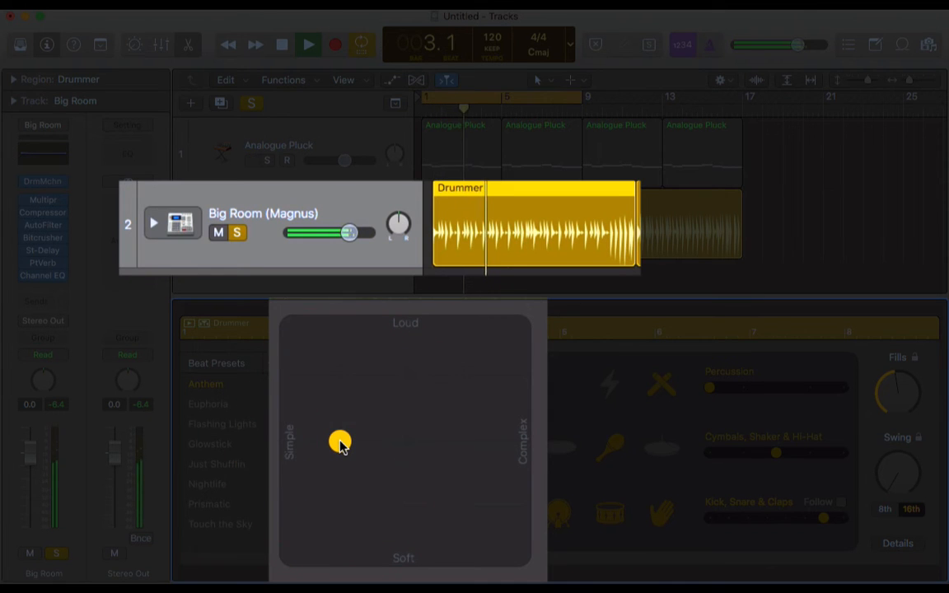
left_click(409, 371)
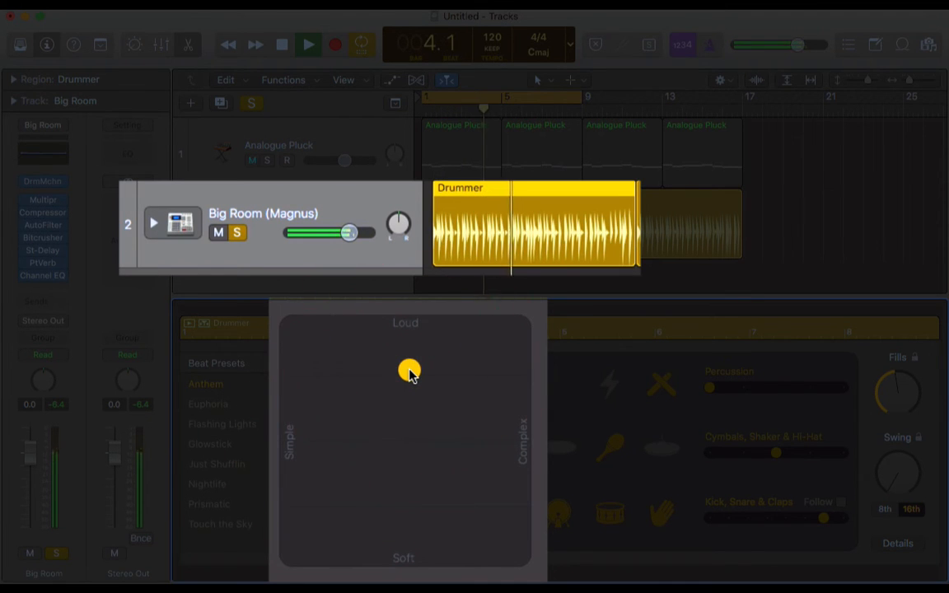
key("space")
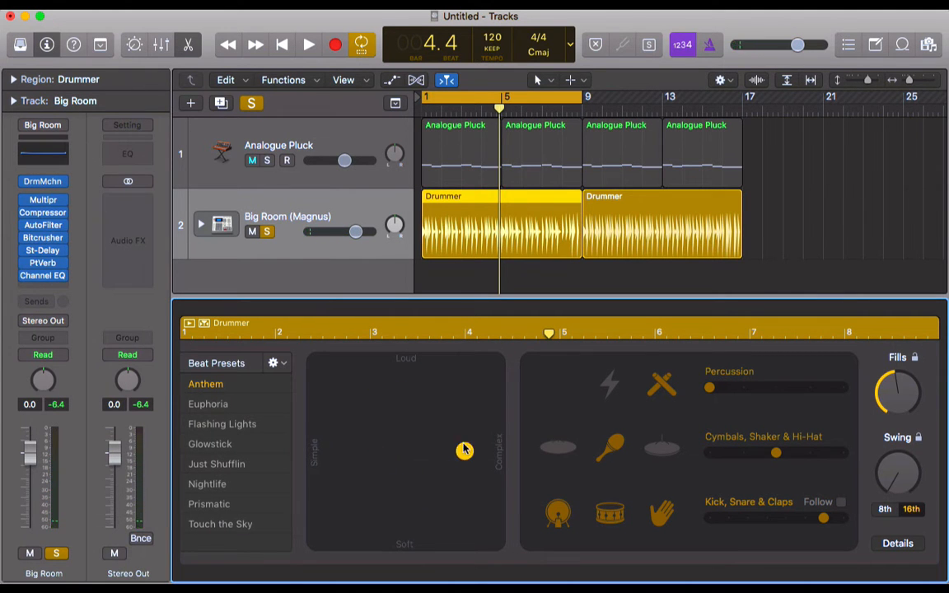
Place the first Drummer region's puck near the centre of the XY pad, slightly towards Loud
left_click(402, 425)
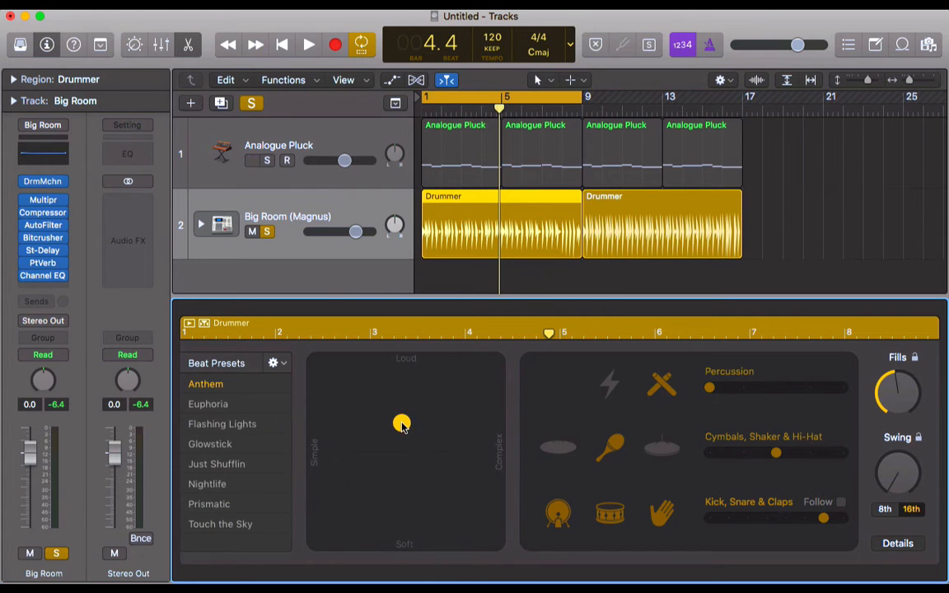
left_click_drag(403, 426, 410, 438)
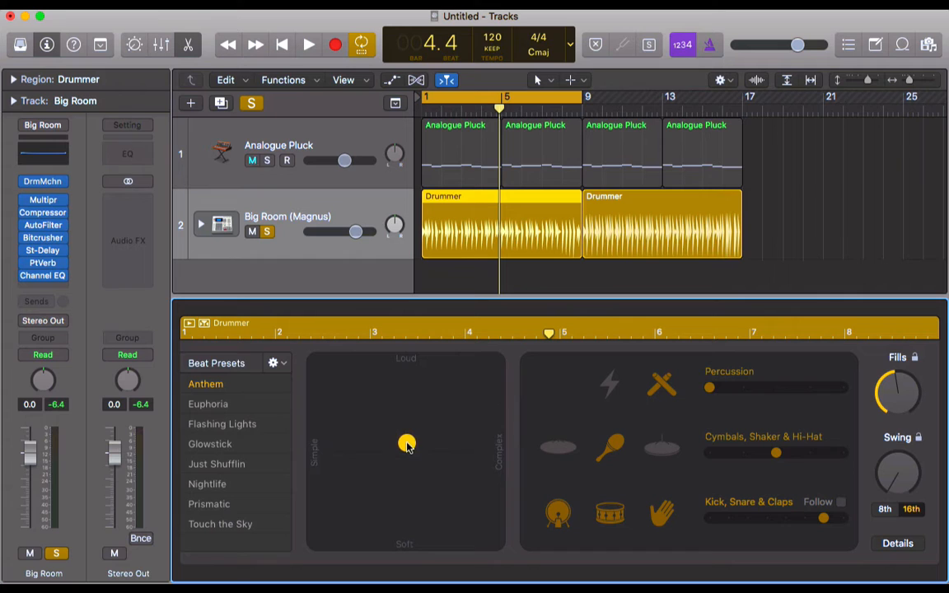
left_click(407, 444)
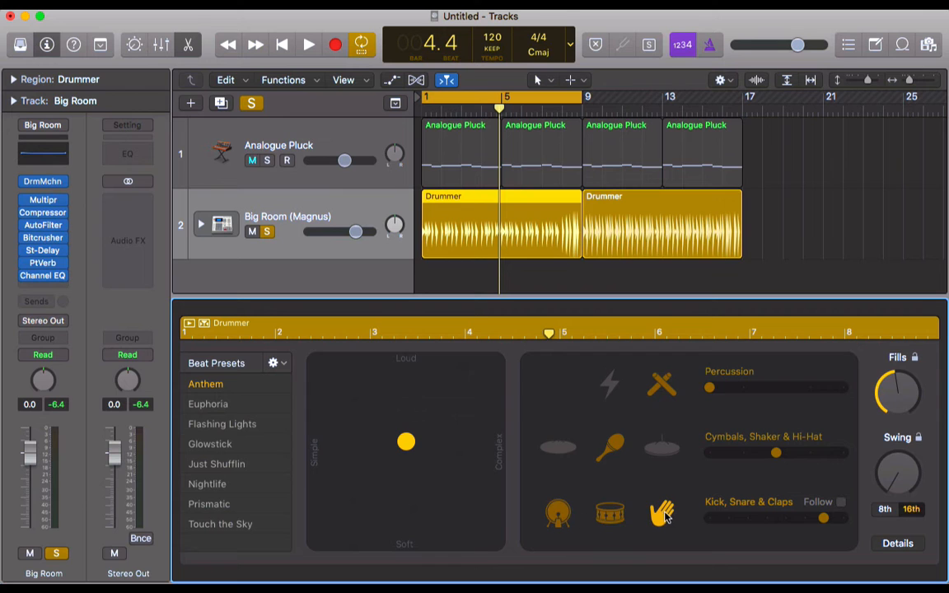
Turn off the shaker, percussion sticks, claps and snare in the first Drummer region, leaving only the kick active
left_click(621, 450)
left_click(672, 450)
left_click(672, 449)
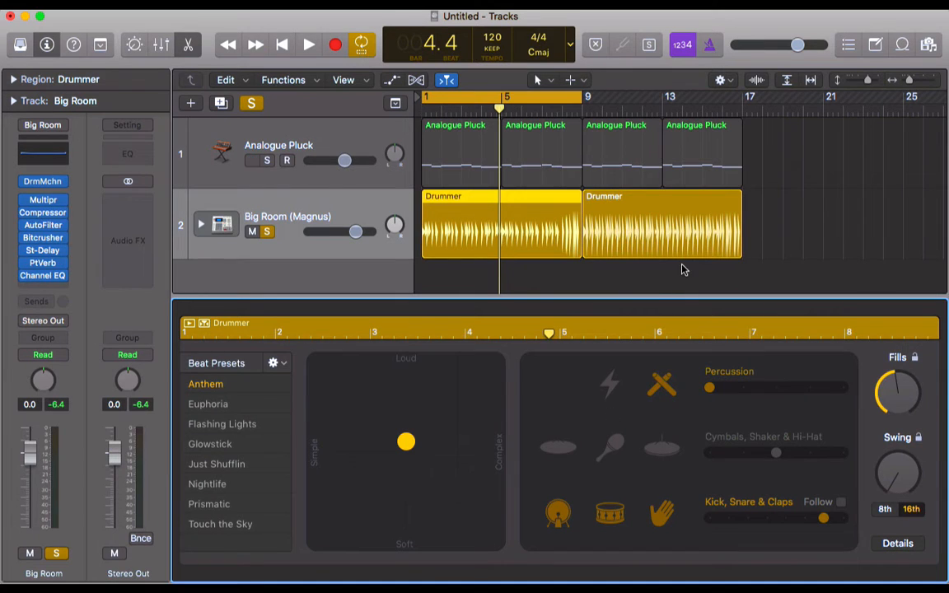
left_click(669, 393)
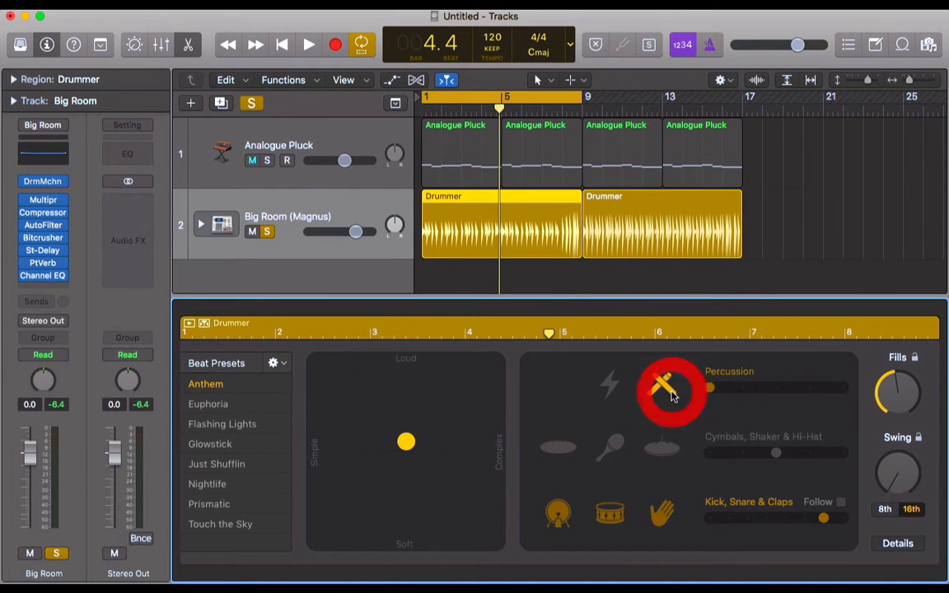
left_click(662, 513)
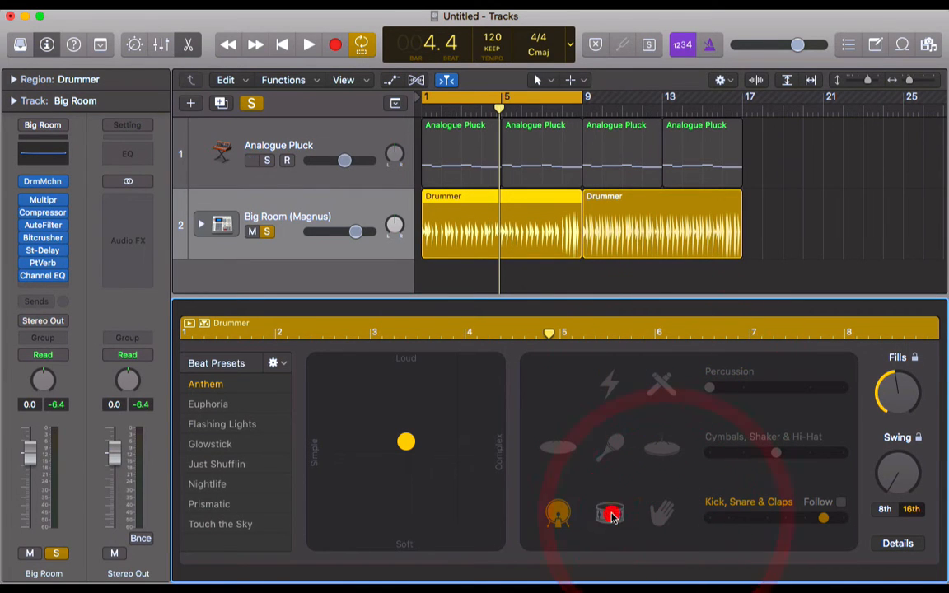
left_click(610, 515)
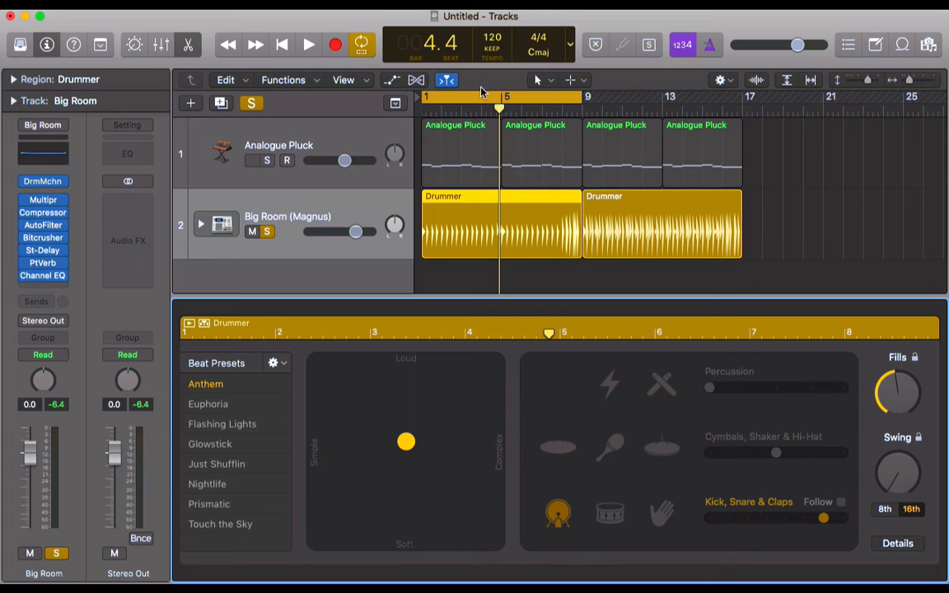
Turn off cycle mode and play the kick-only beat briefly from bar 1
left_click_drag(501, 112, 365, 114)
key("c")
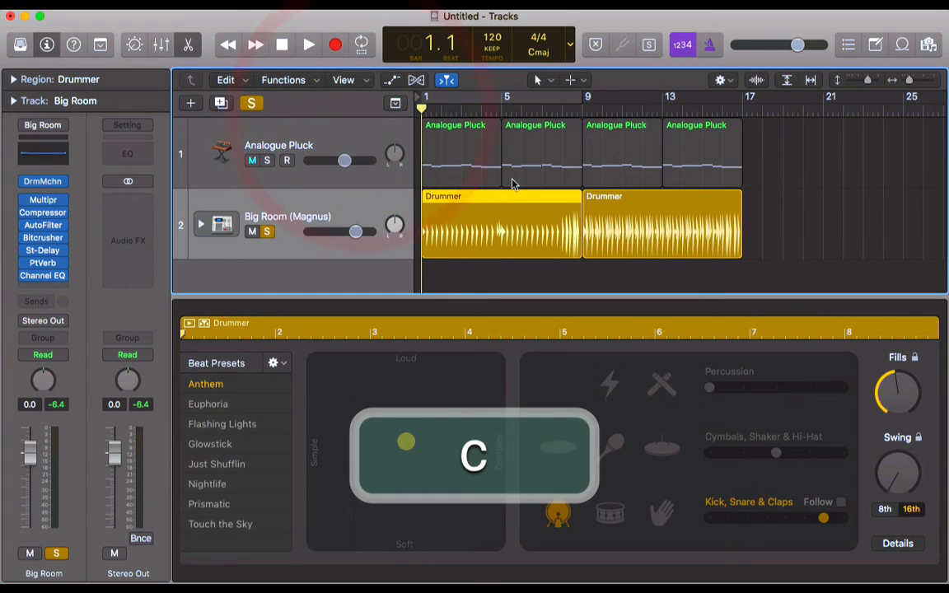
key("space")
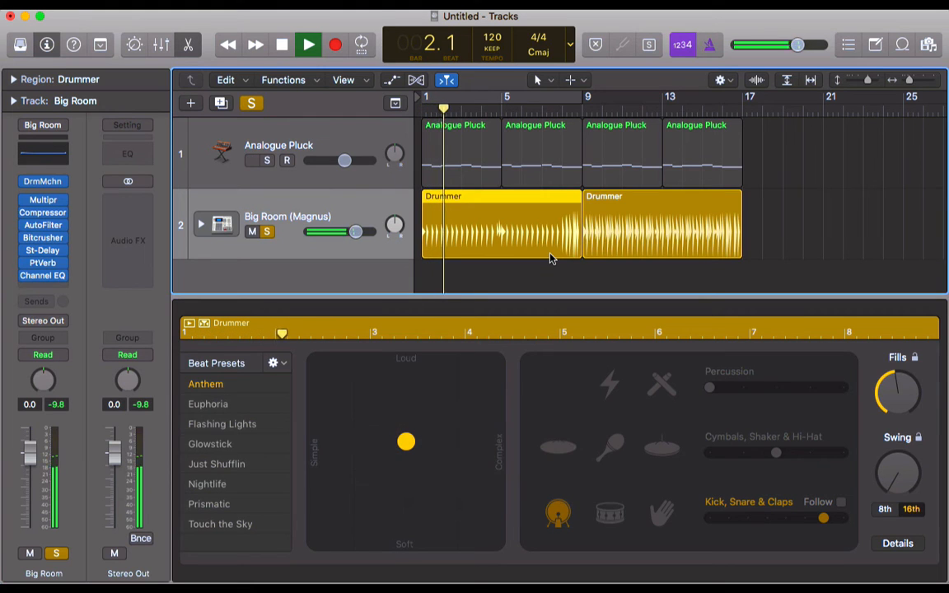
key("space")
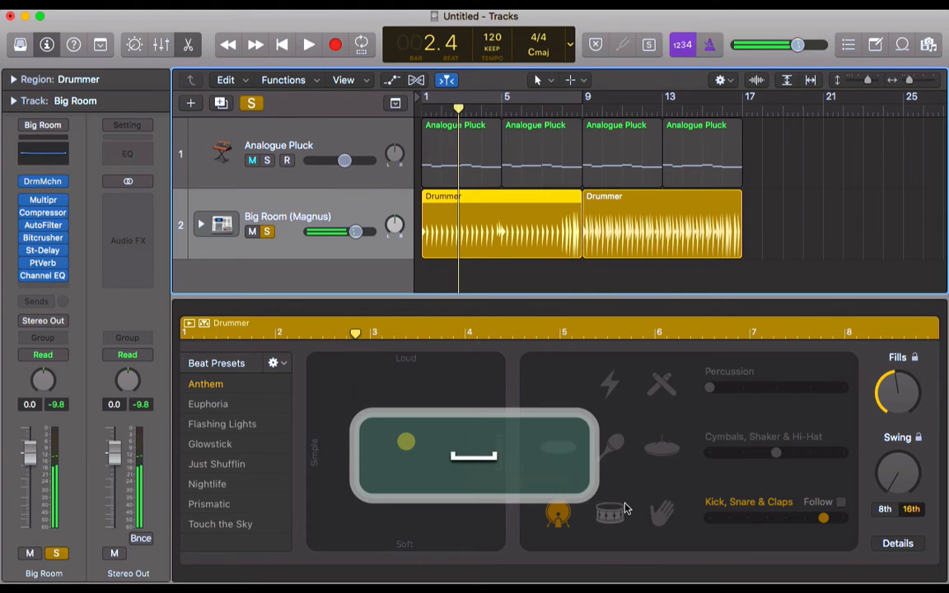
Turn on the hi-hat, cymbals and snare in the first Drummer region and listen to the beat from bar 1
left_click(662, 448)
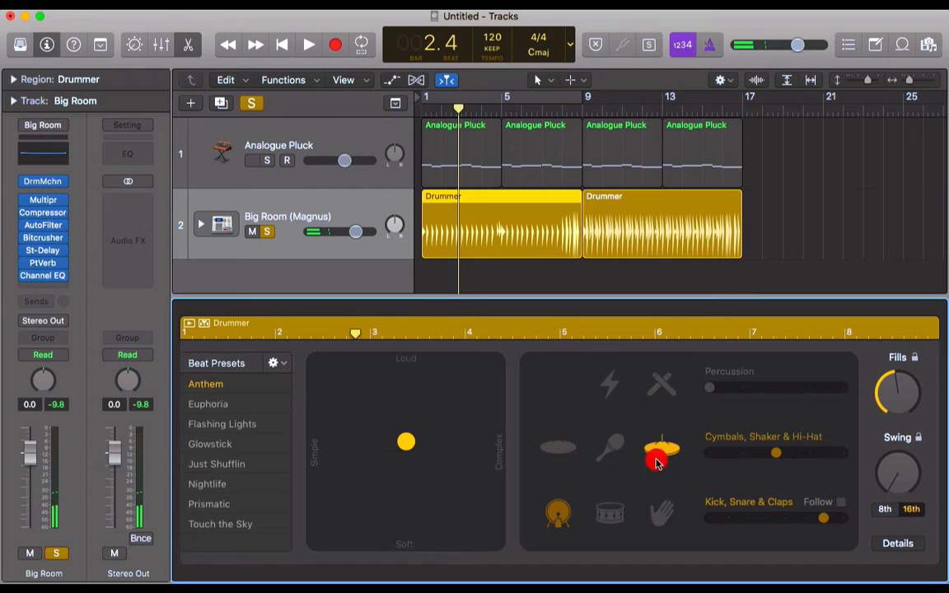
left_click(559, 448)
left_click(610, 515)
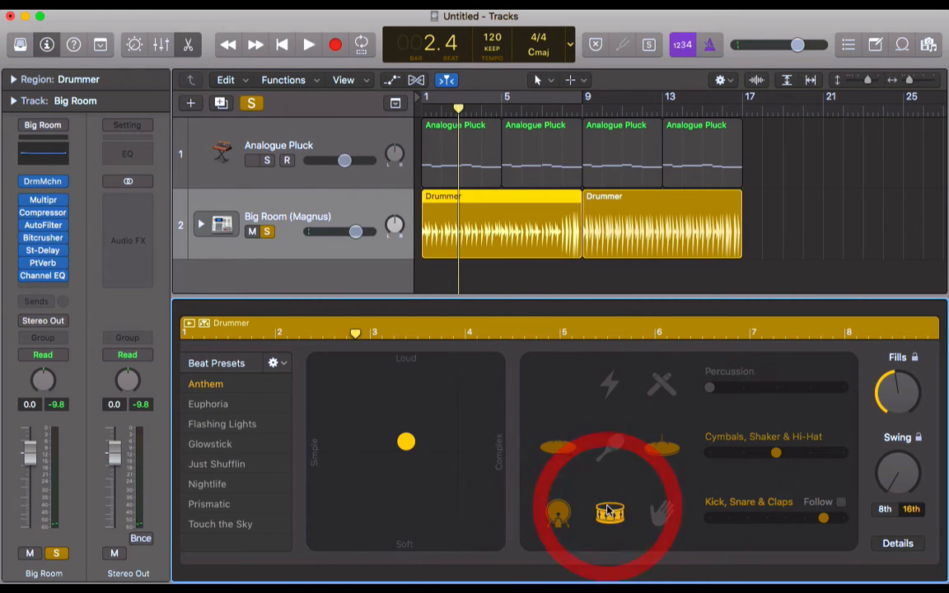
key("Return")
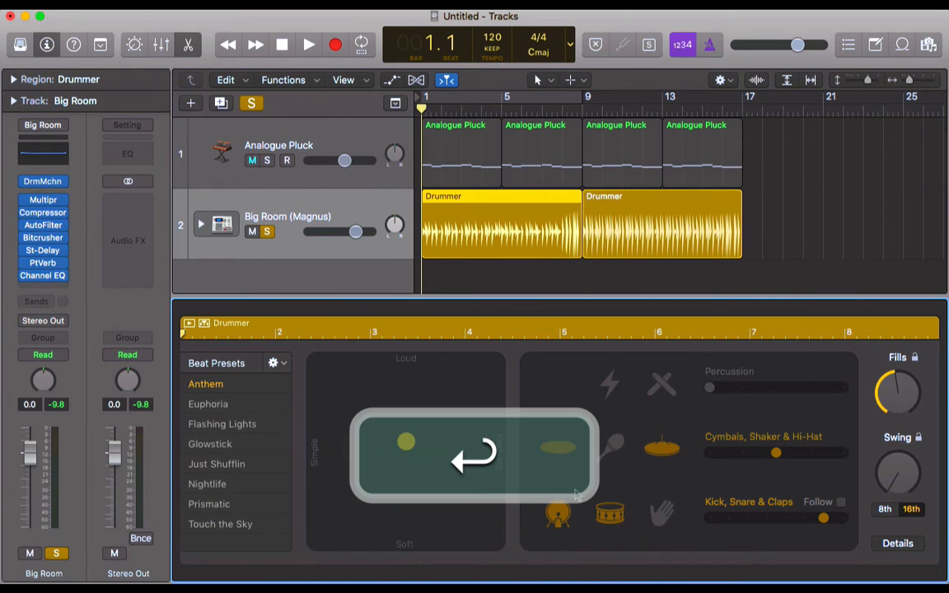
key("space")
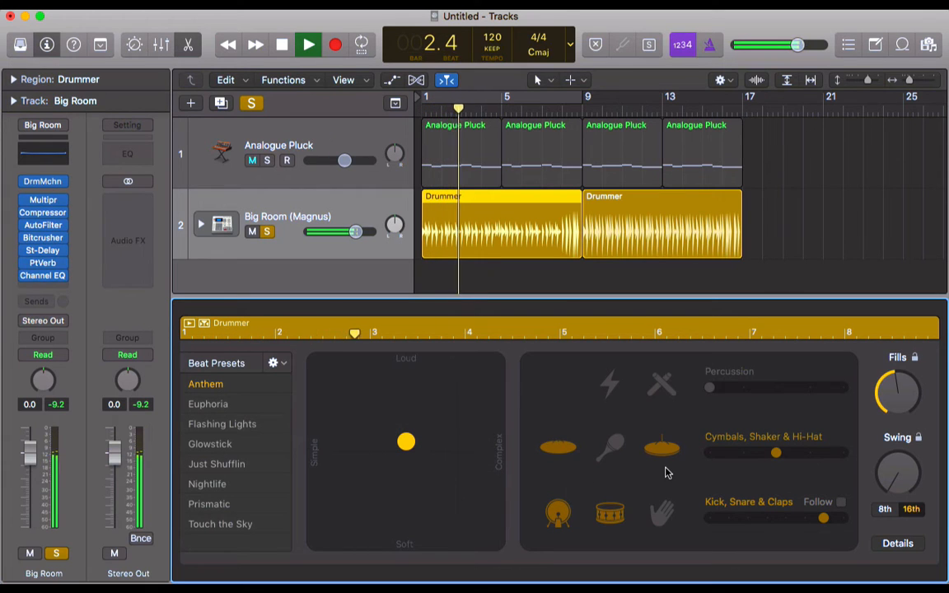
key("space")
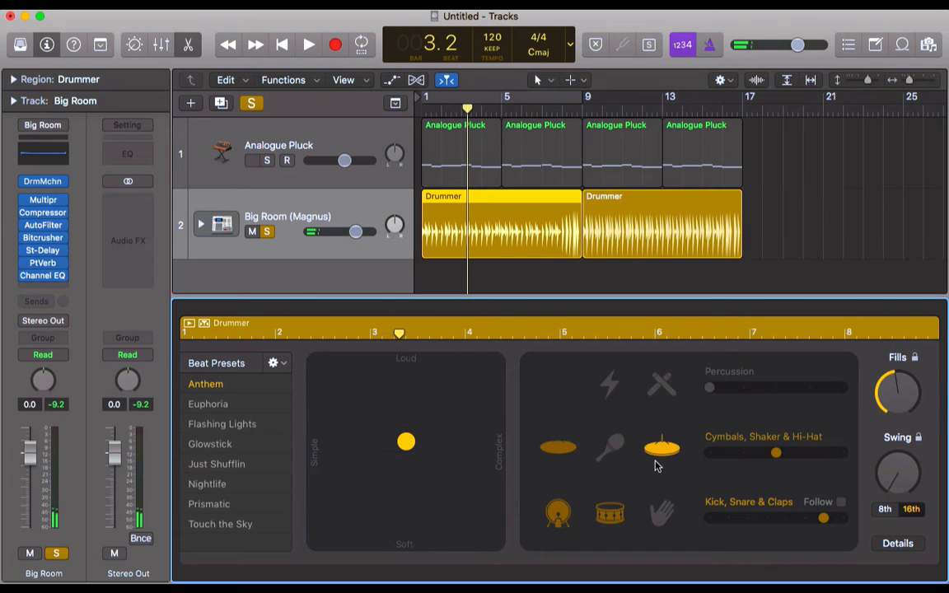
Mute the kick in the kit, listen to the beat from bar 1 without it, and turn the kick back on
left_click(564, 516)
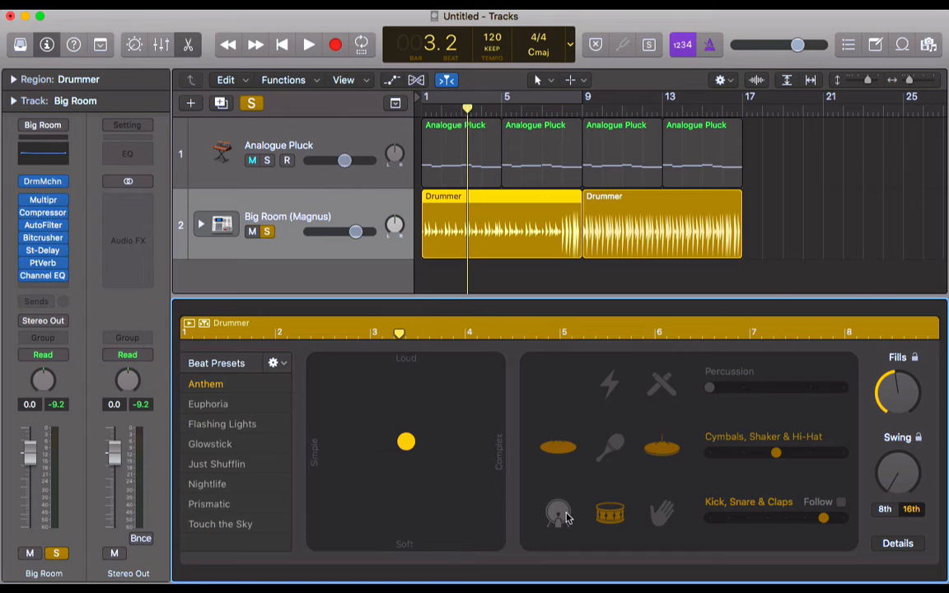
key("Return")
key("space")
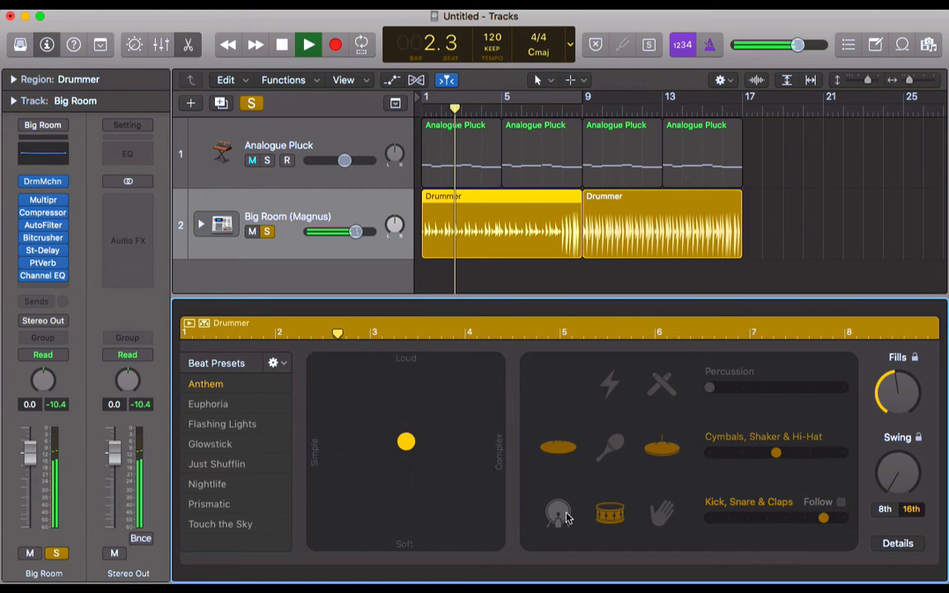
key("space")
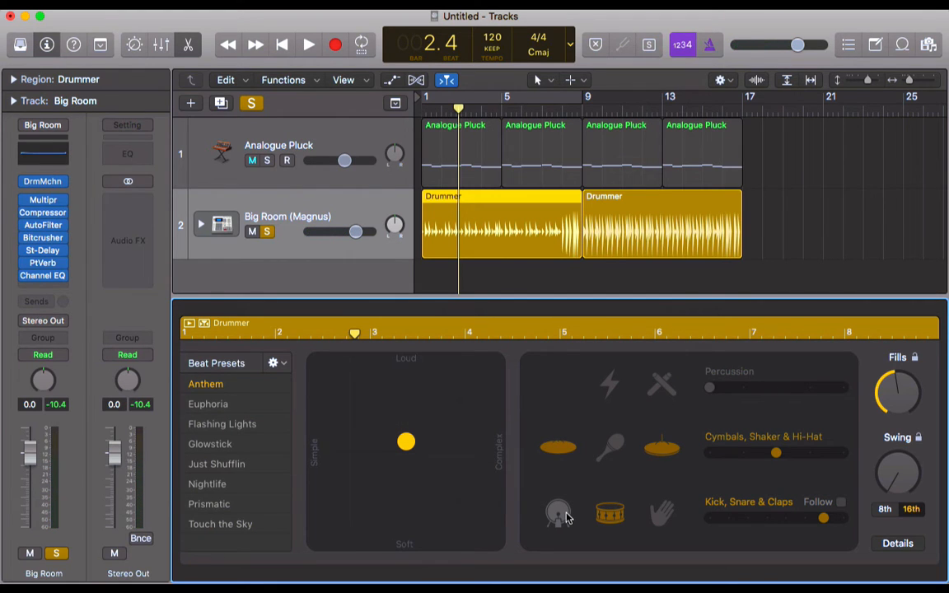
left_click(563, 515)
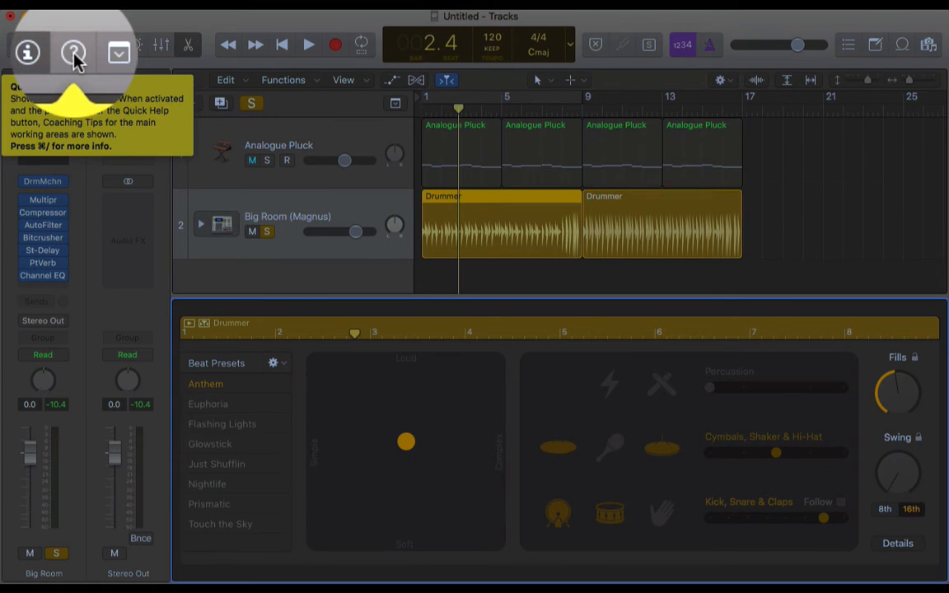
With Quick Help turned on, set the Cymbals, Shaker & Hi-Hat pattern variation to 4 and Kick, Snare & Claps to 2
left_click(73, 44)
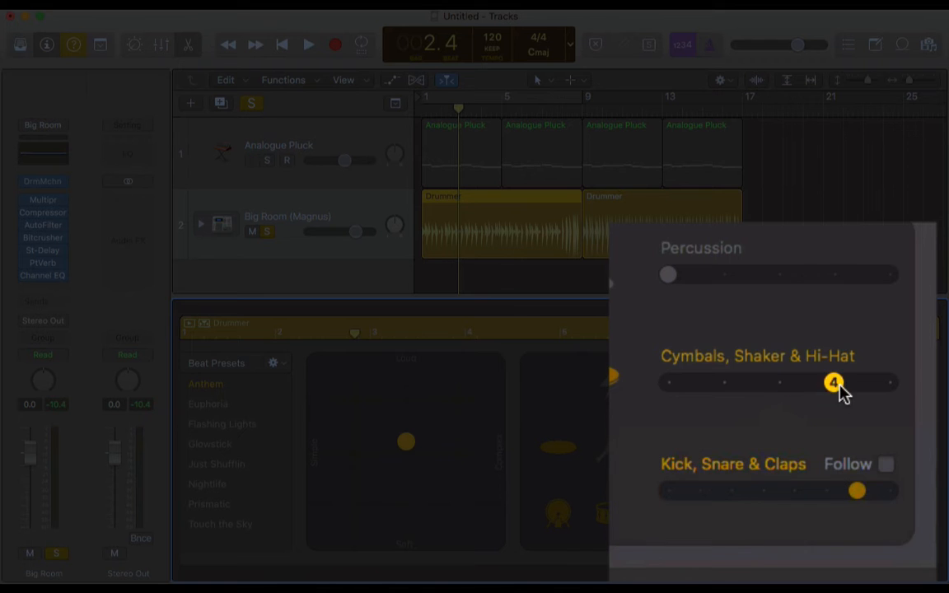
left_click(776, 454)
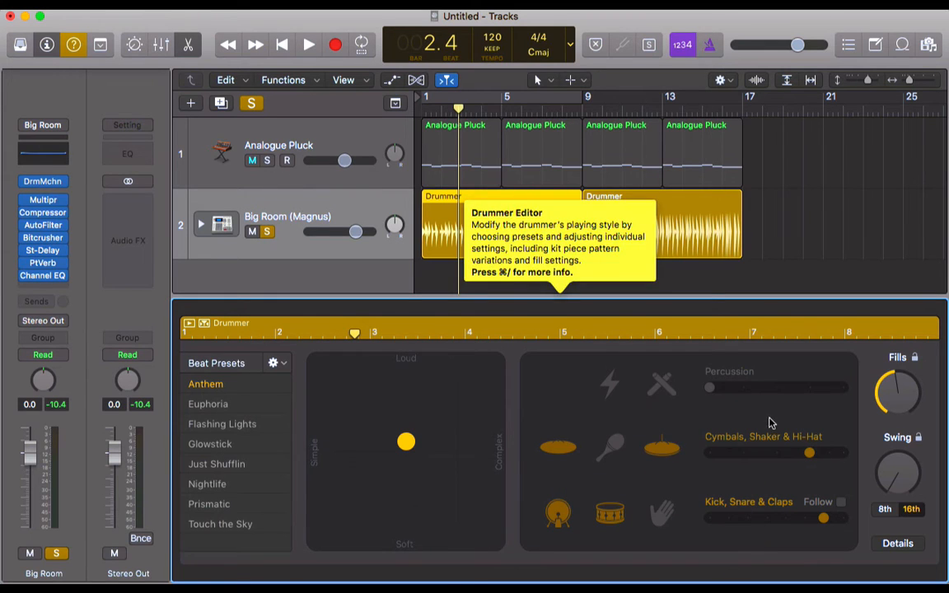
left_click_drag(822, 519, 735, 519)
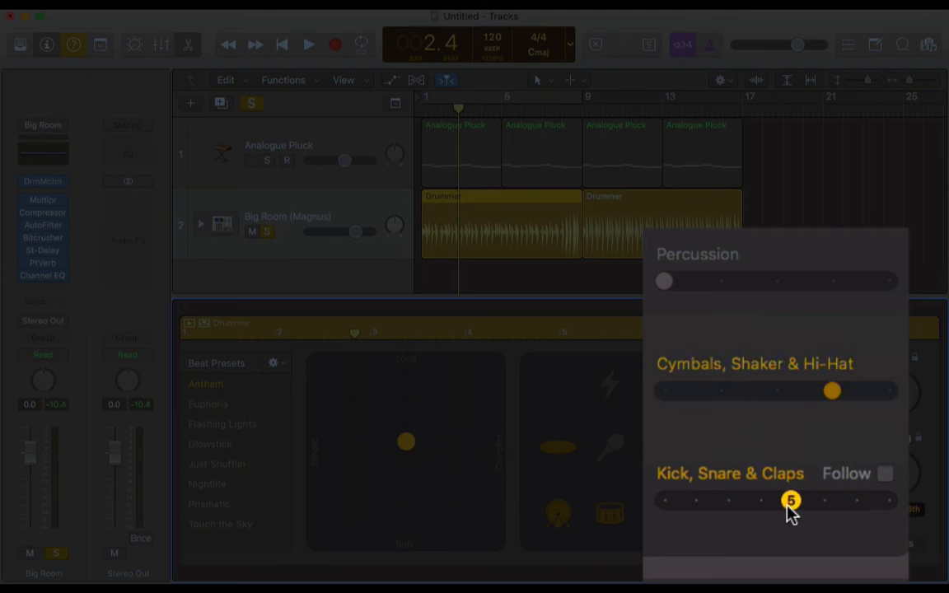
left_click(684, 502)
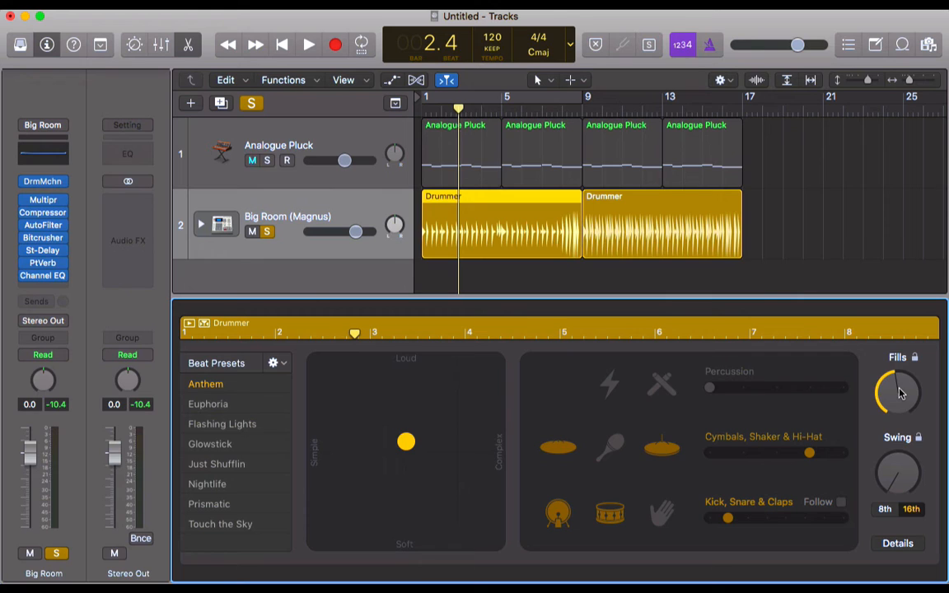
Inspect the fill at the end of the first Drummer region and play it from bar 8
scroll(575, 172, "up", 10)
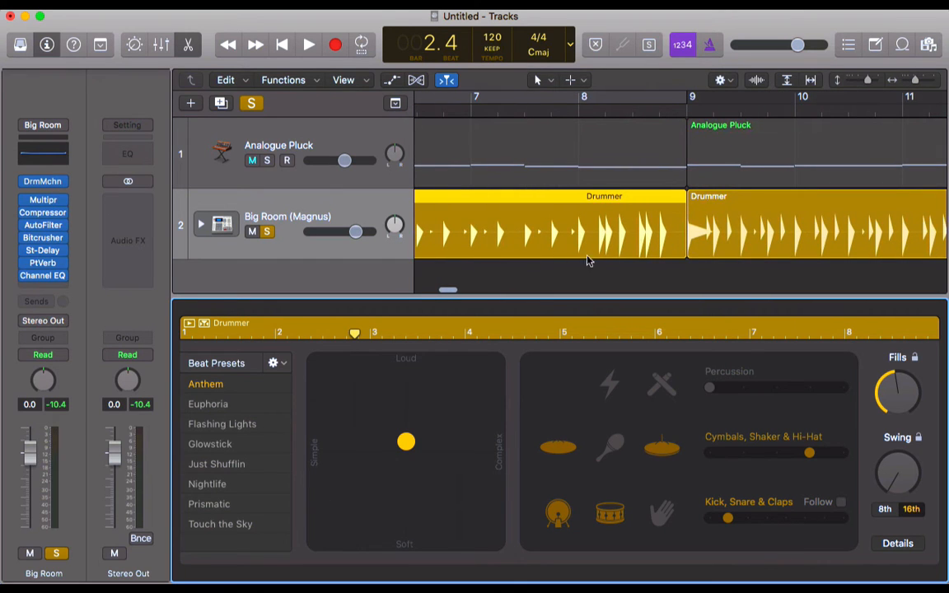
left_click(577, 109)
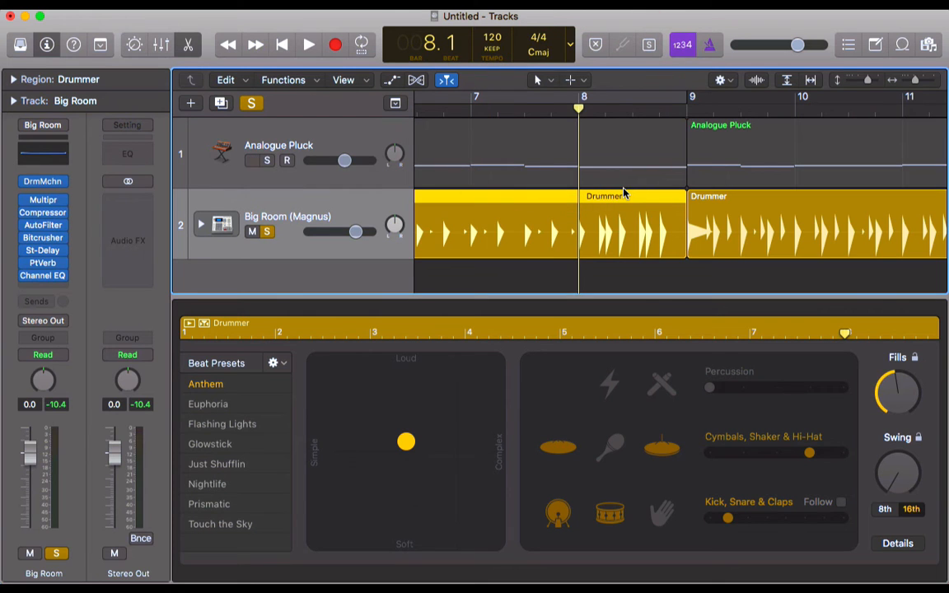
scroll(624, 193, "down", 10)
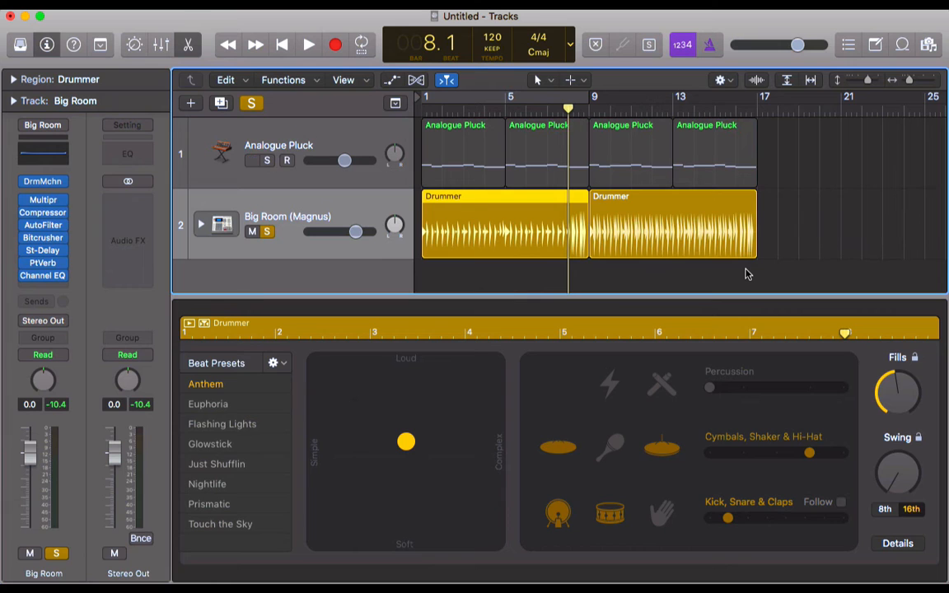
key("space")
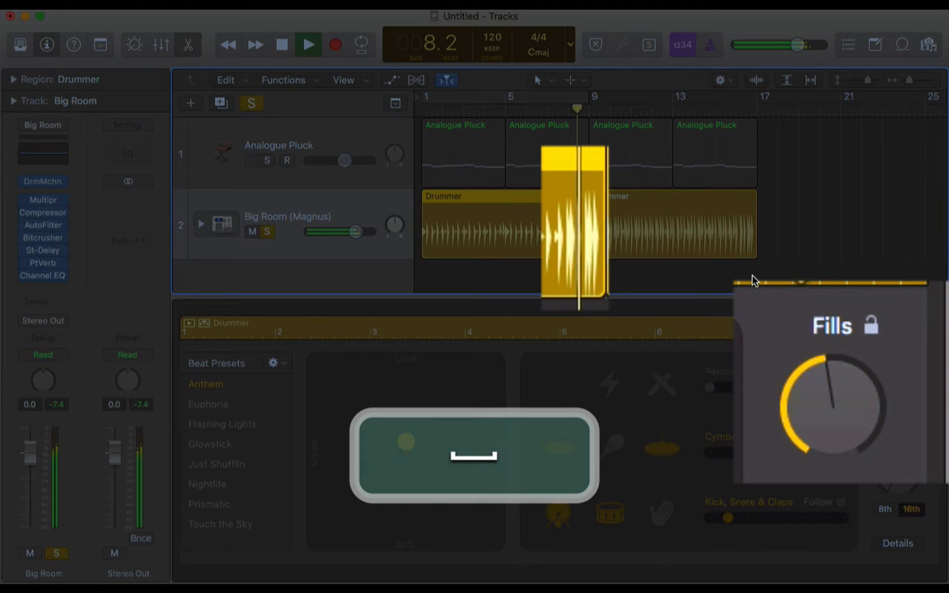
Stop playback, try the first Drummer region's Fills at maximum and at zero, and leave Fills at about a third
key("space")
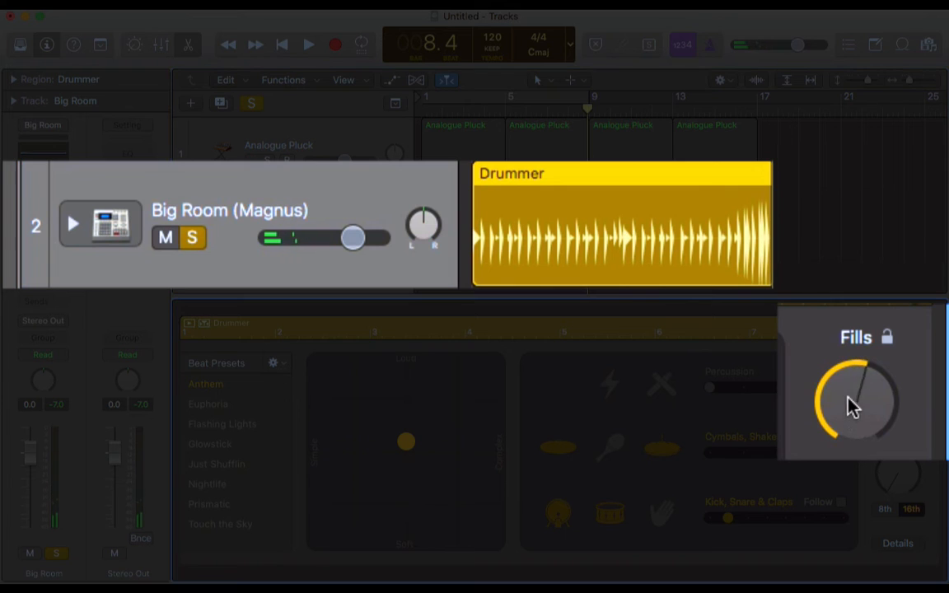
left_click_drag(848, 397, 887, 259)
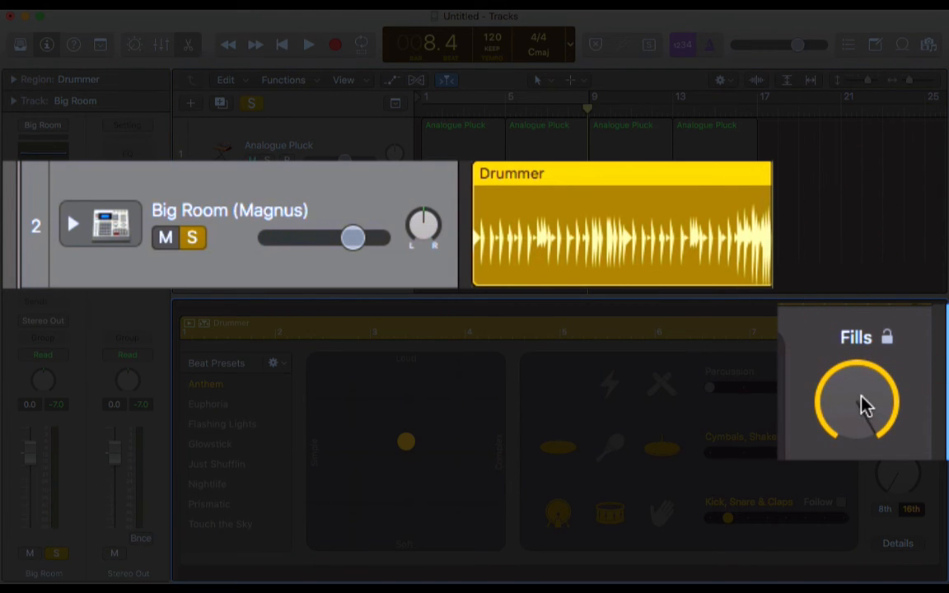
left_click_drag(864, 404, 853, 576)
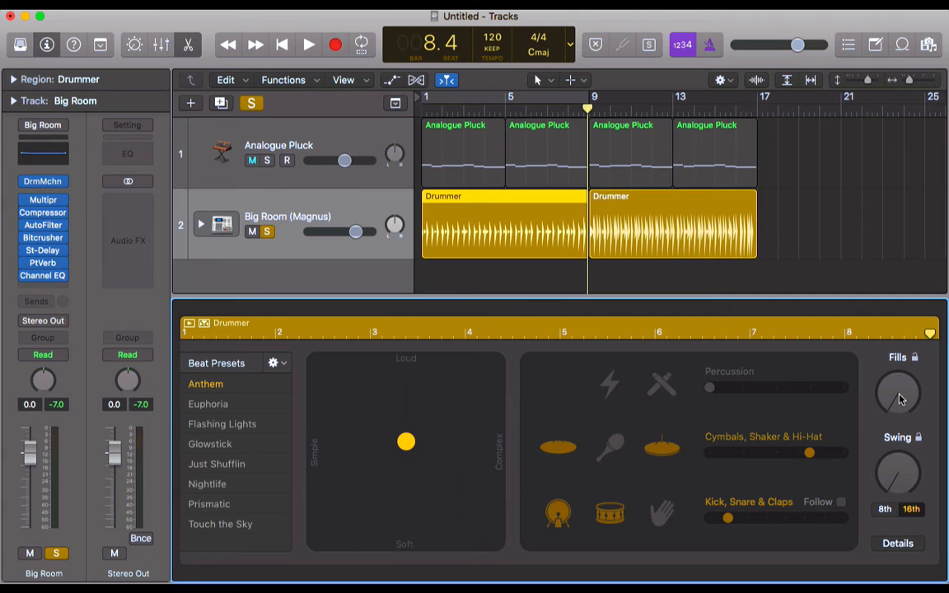
left_click_drag(898, 396, 881, 337)
Turn on the shaker, both percussion pieces and the claps in the first Drummer region
left_click(527, 234)
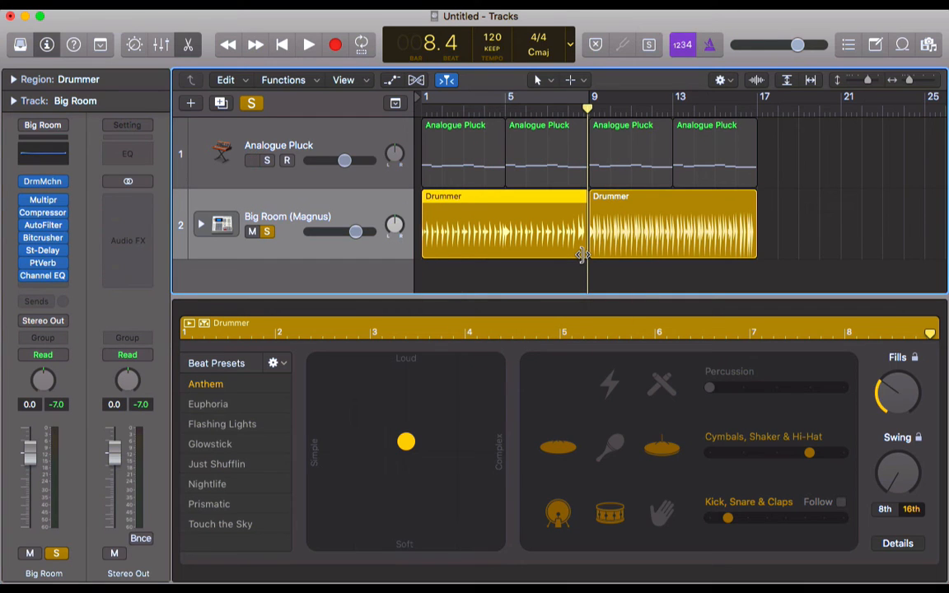
left_click(582, 255)
left_click(504, 273)
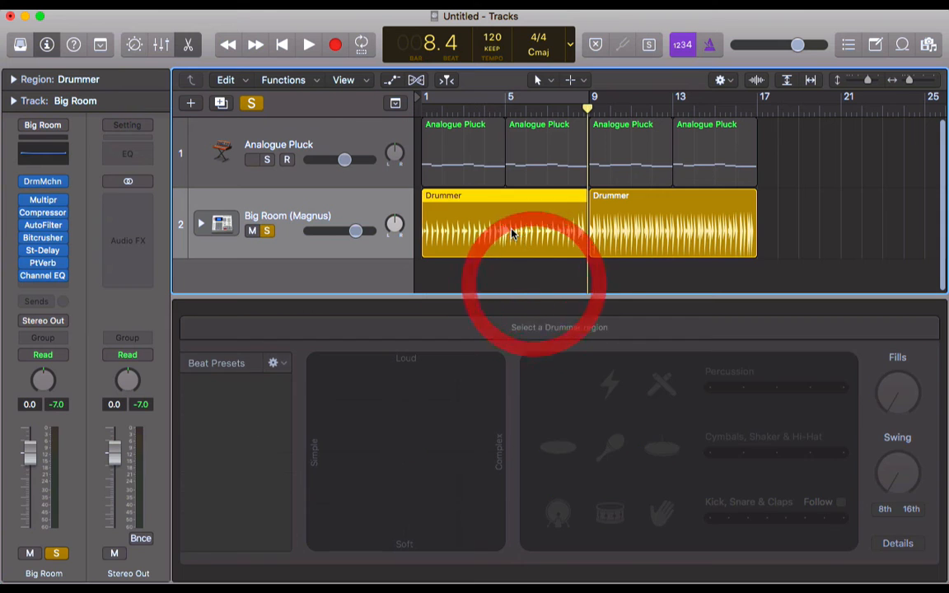
left_click(508, 223)
left_click(614, 449)
left_click(609, 383)
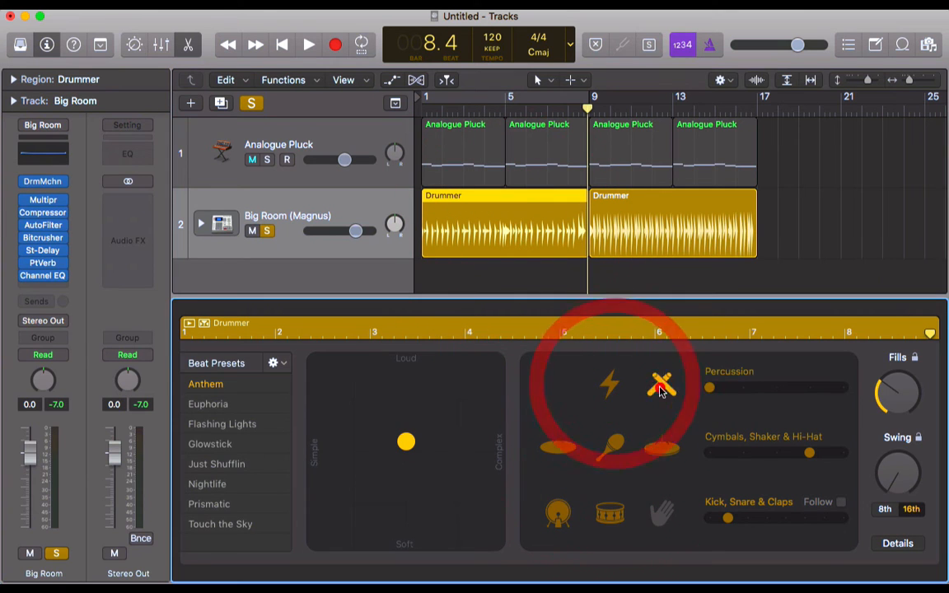
left_click(662, 383)
left_click(662, 512)
With cycle mode on, set the first region's Fills to maximum and move the XY pad puck into the soft, simple quadrant
left_click_drag(437, 456, 542, 312)
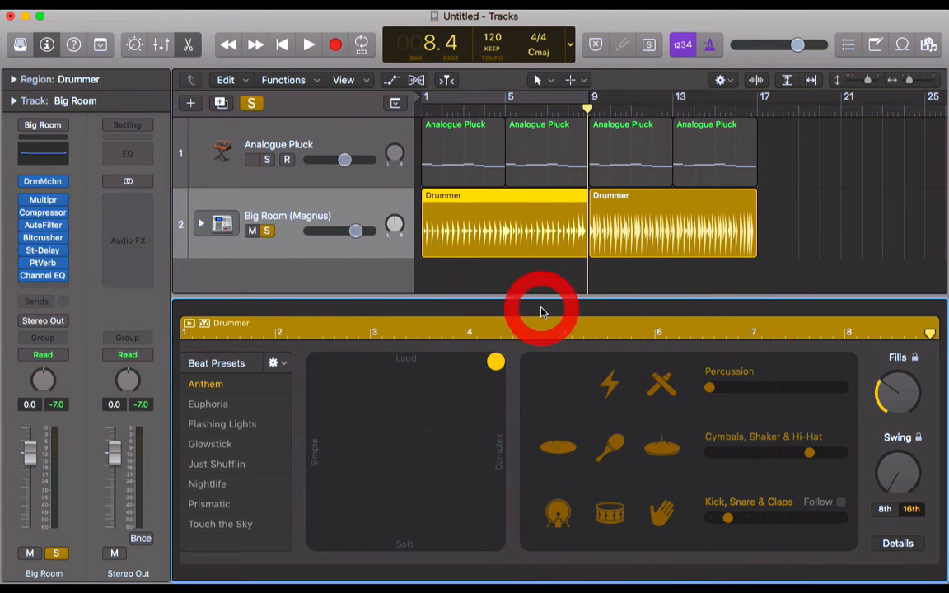
left_click_drag(900, 394, 900, 2)
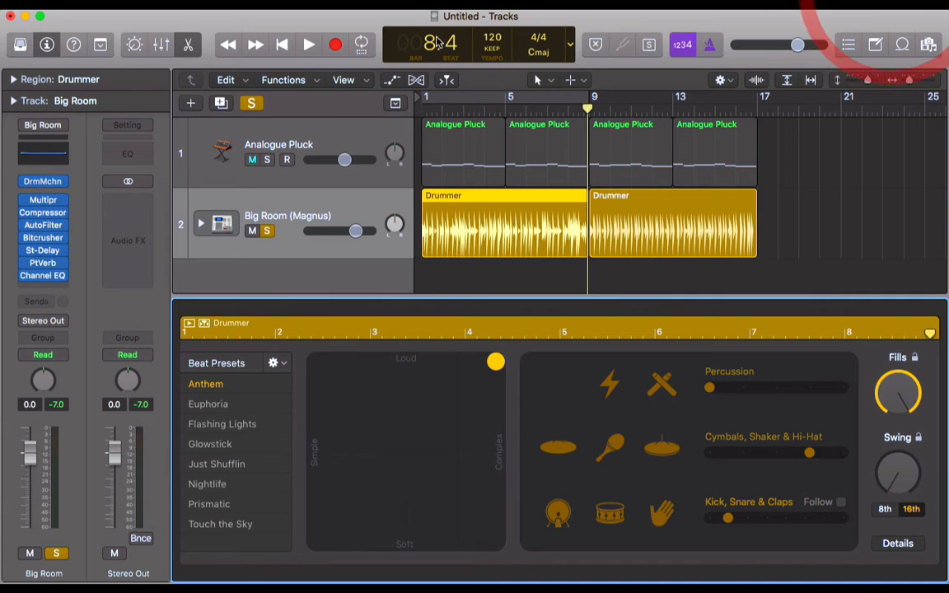
key("c")
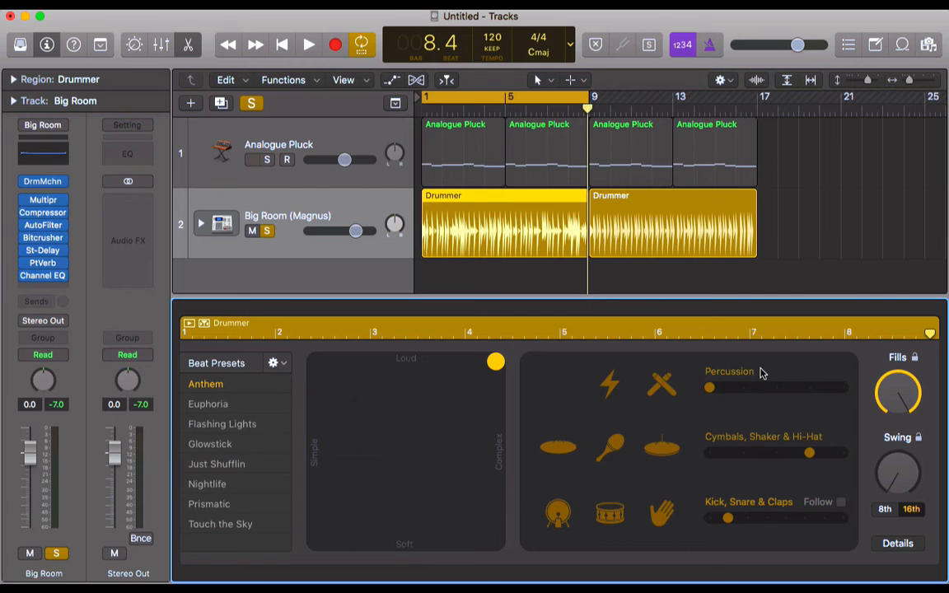
left_click_drag(499, 363, 358, 484)
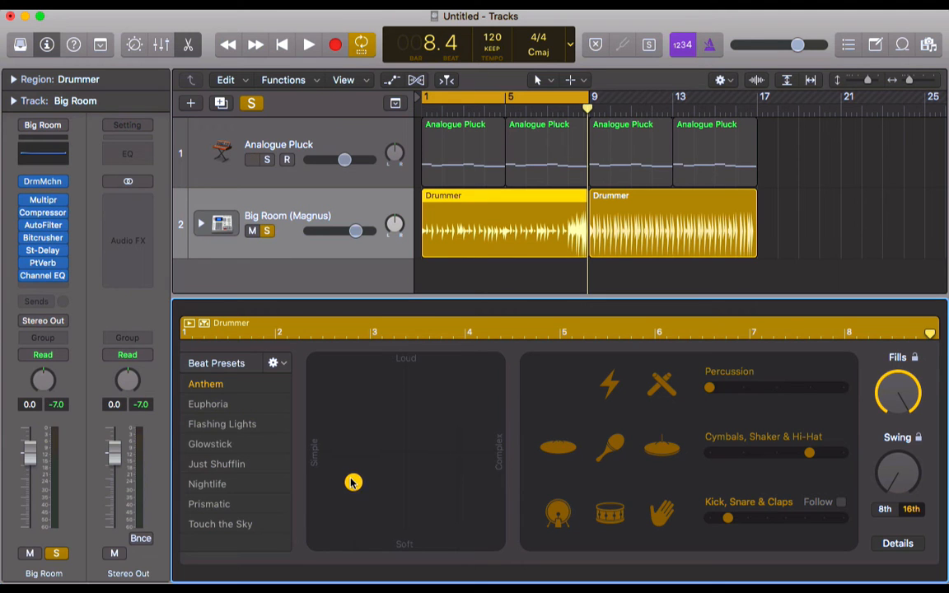
left_click(352, 481)
Delete the second Drummer region and shorten the first one to end at bar 5
left_click(577, 266)
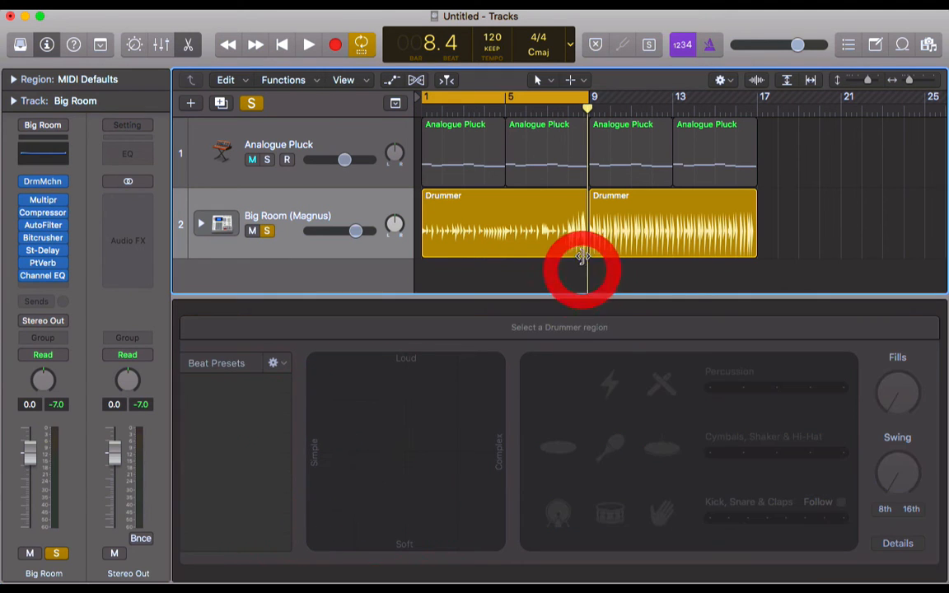
left_click(624, 243)
key("BackSpace")
left_click(599, 263)
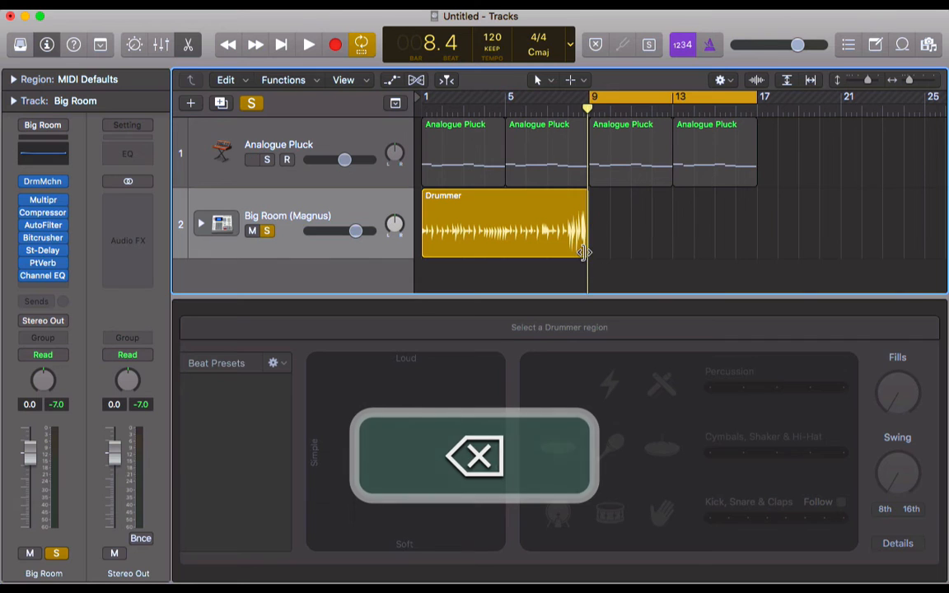
left_click_drag(586, 251, 502, 249)
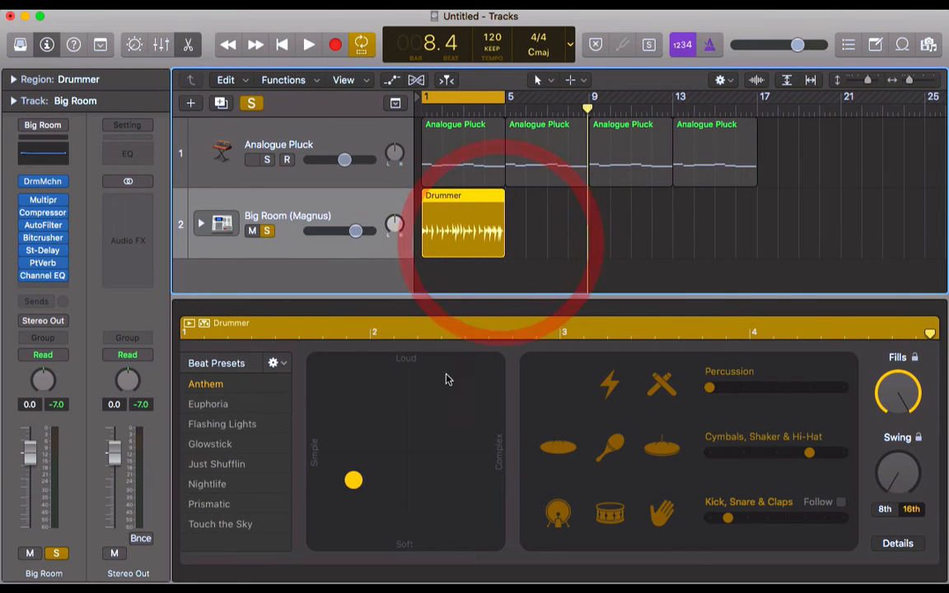
Move the XY puck slightly softer and turn off every kit piece except the kick
left_click_drag(353, 481, 353, 492)
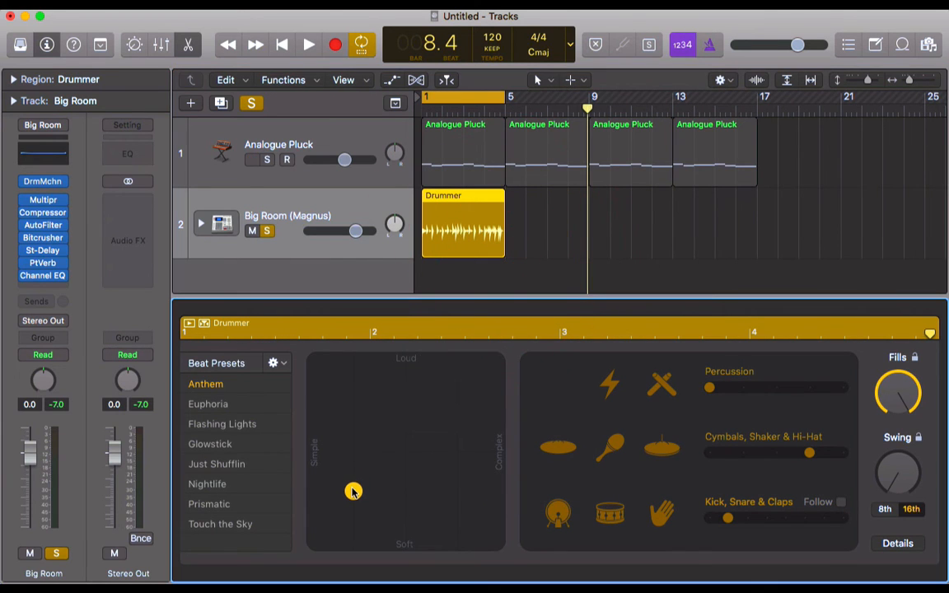
left_click(610, 512)
left_click(663, 511)
left_click(561, 453)
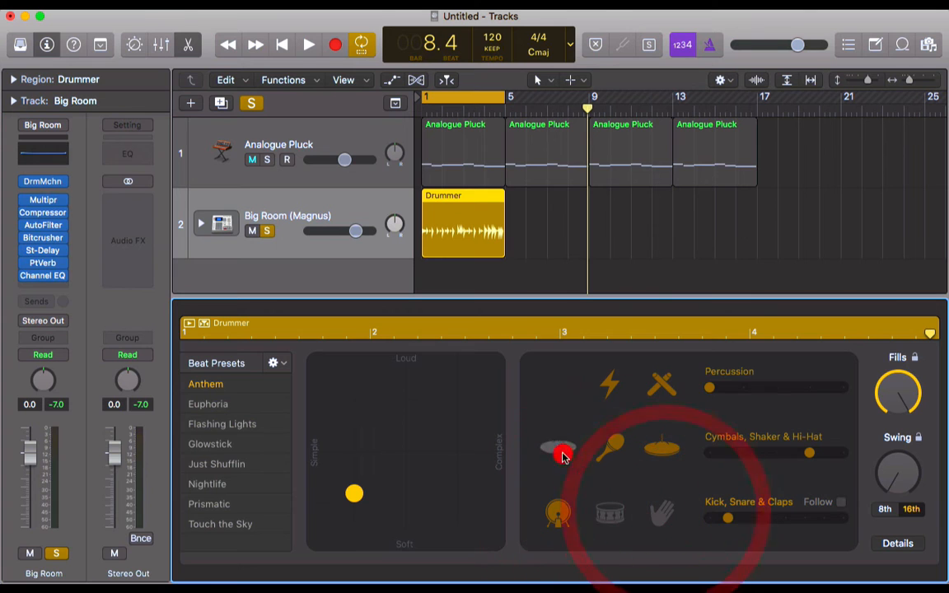
left_click(610, 446)
left_click(662, 447)
left_click(610, 384)
left_click(649, 386)
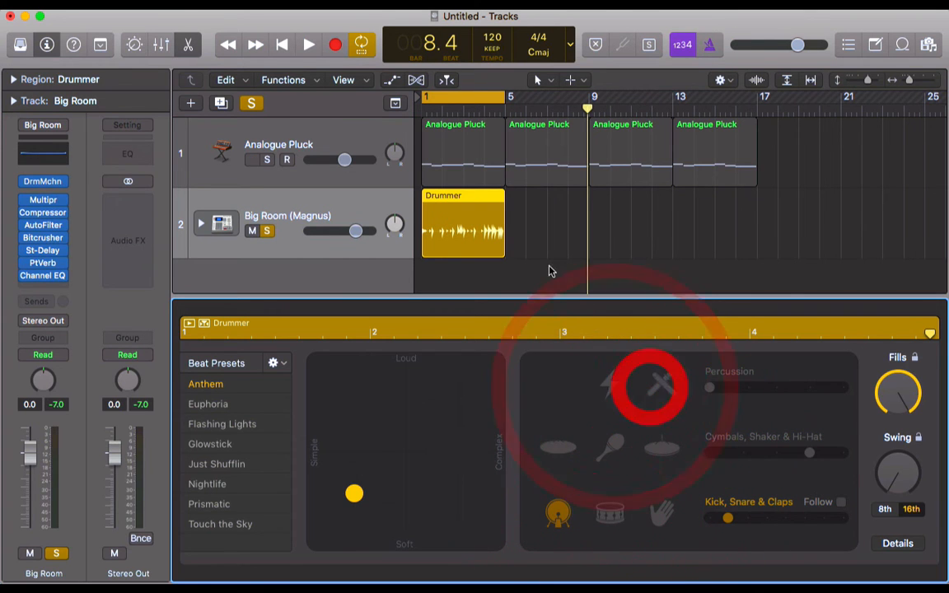
Repeat the four-bar Drummer region once from bar 5 and select the original and its copy in turn
left_click(547, 260)
left_click(480, 228)
key("super+r")
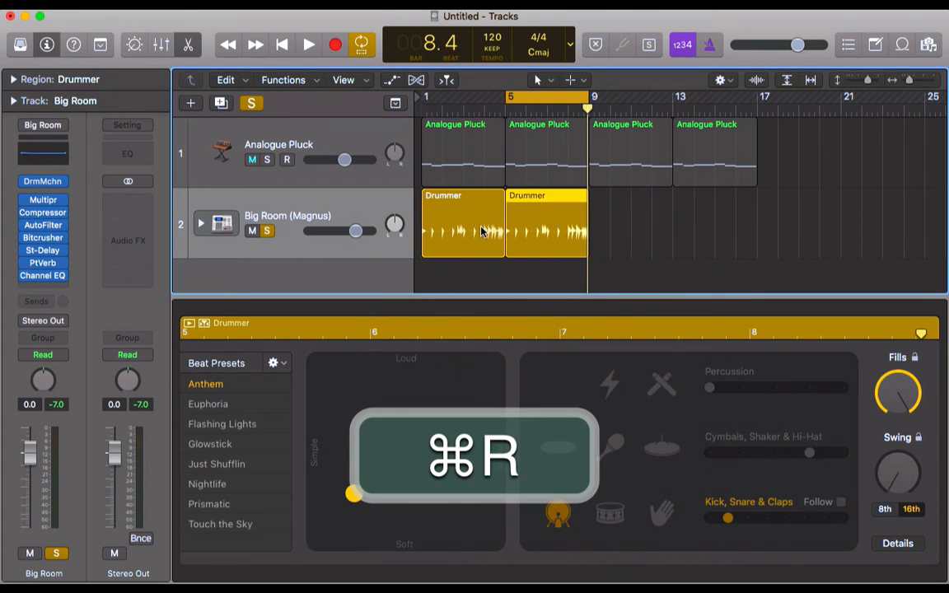
left_click(646, 233)
left_click(460, 234)
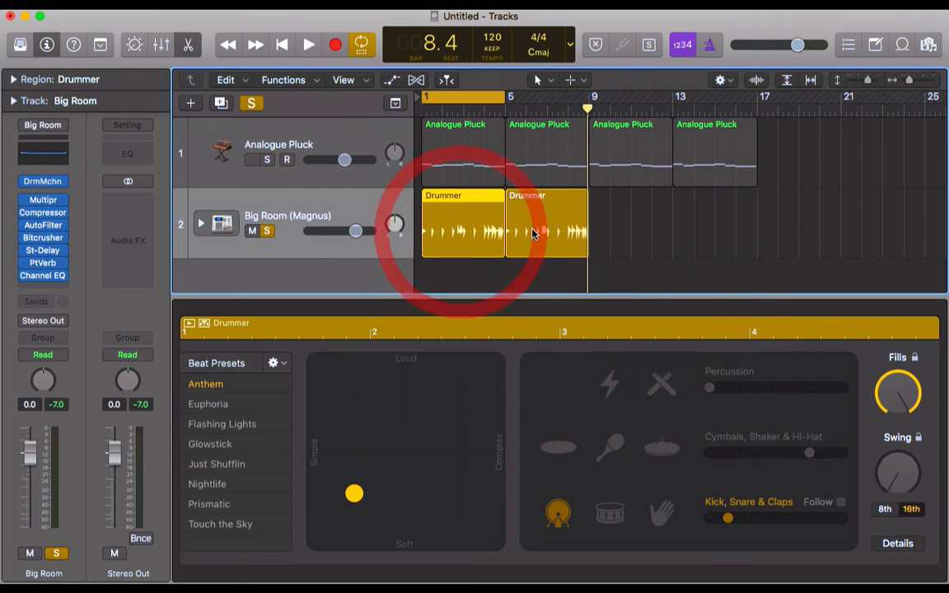
left_click(542, 231)
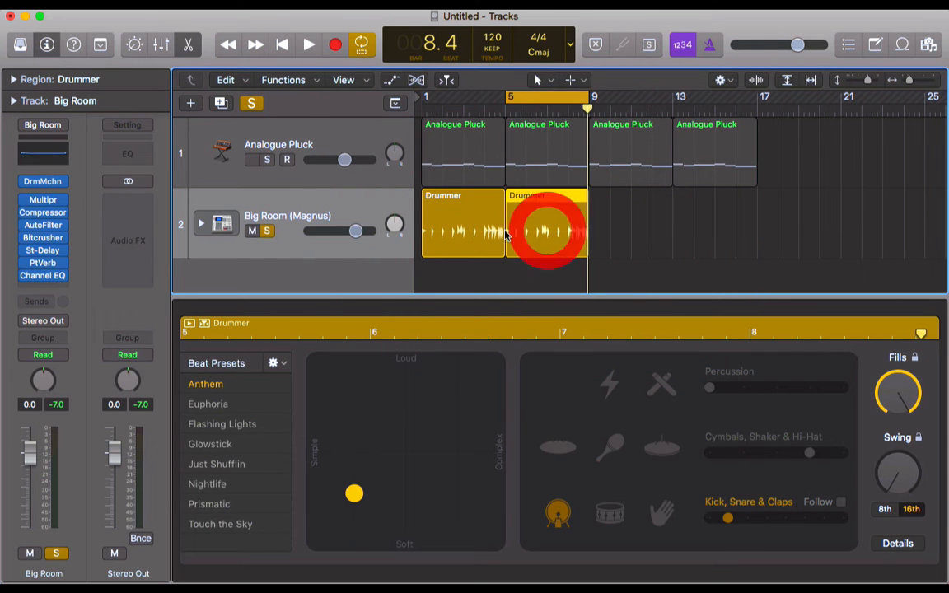
Move only the first region's XY puck to the loud, complex corner and compare its waveform with the copy's
left_click(475, 230)
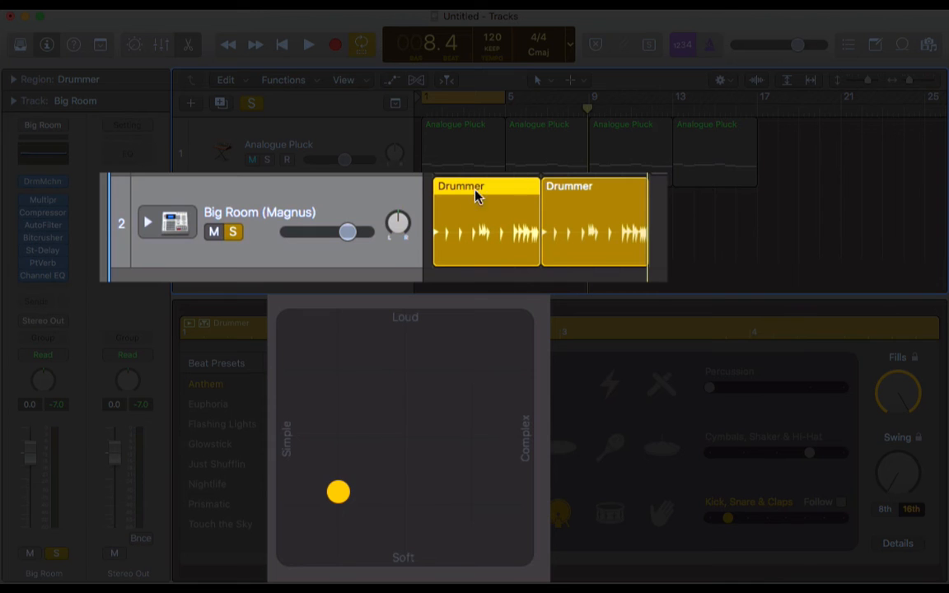
left_click_drag(339, 492, 390, 433)
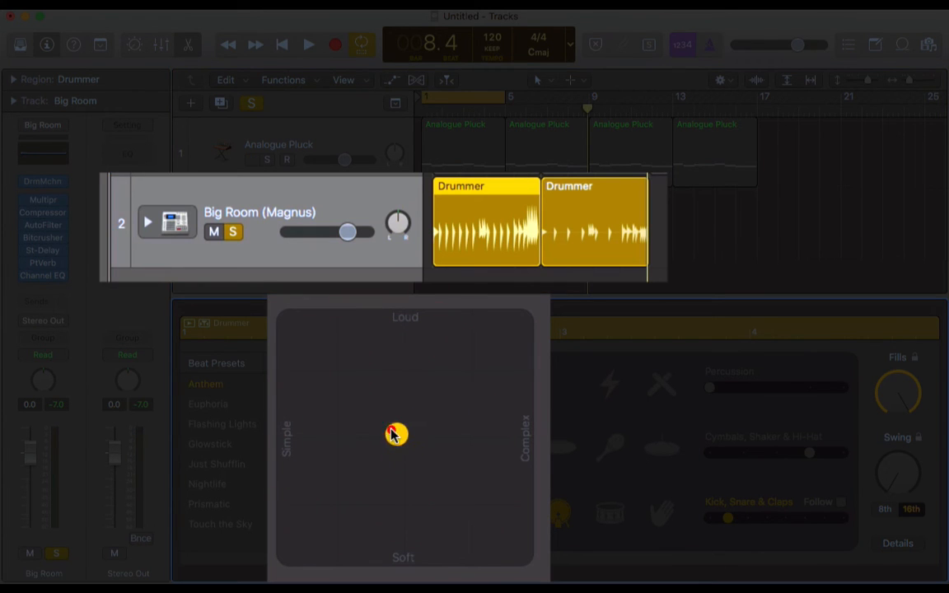
left_click(393, 434)
left_click_drag(396, 445, 540, 360)
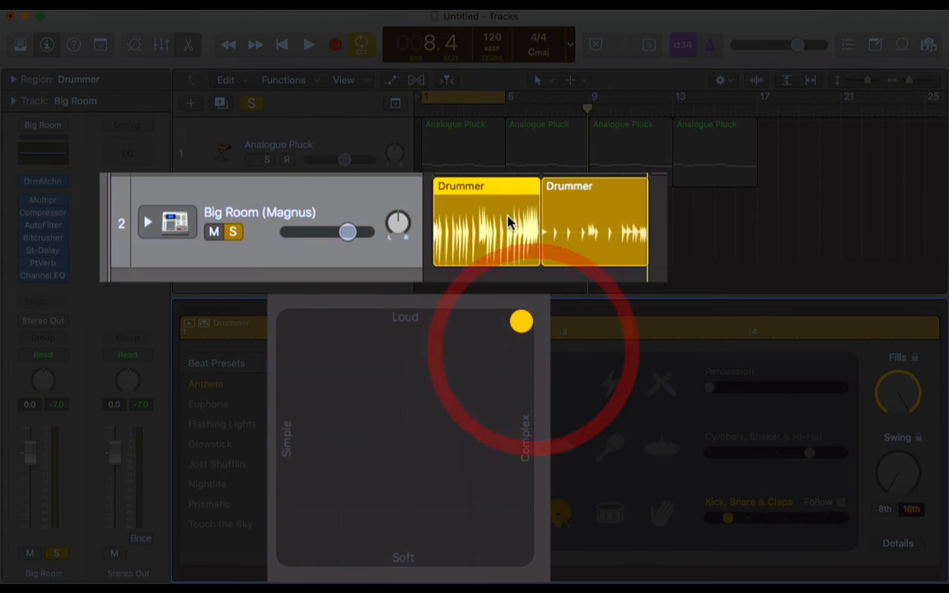
left_click(498, 247)
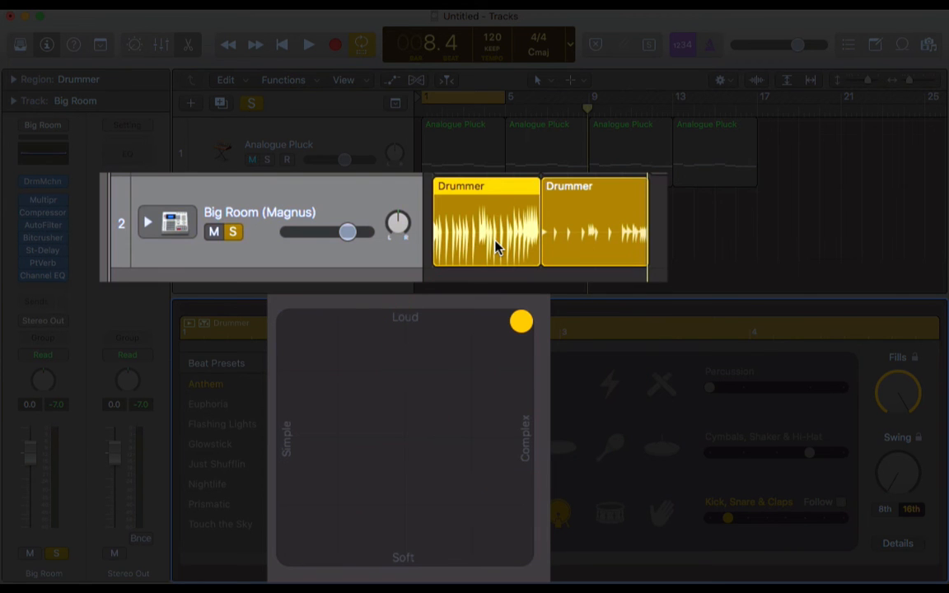
scroll(458, 225, "up", 10)
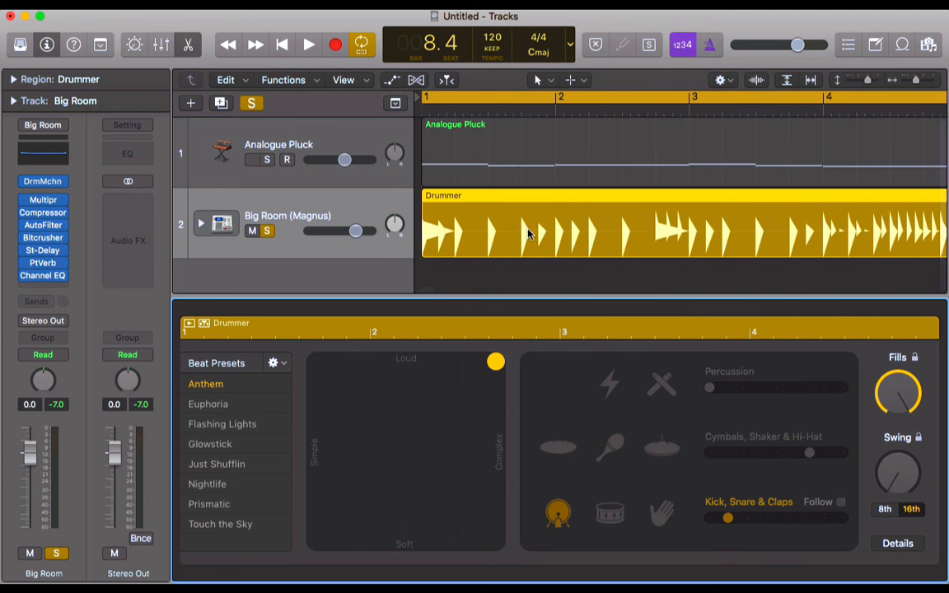
scroll(481, 233, "down", 5)
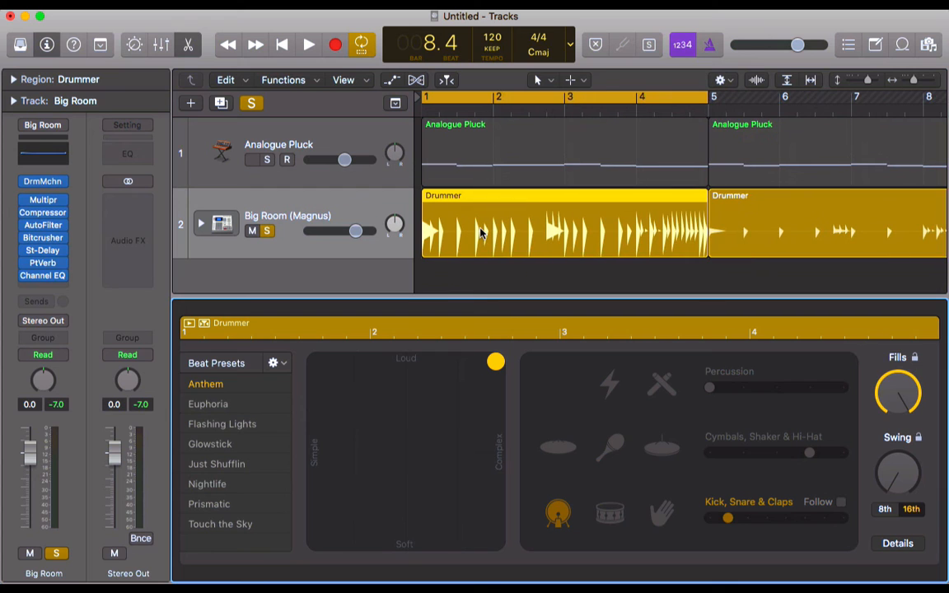
scroll(482, 233, "down", 5)
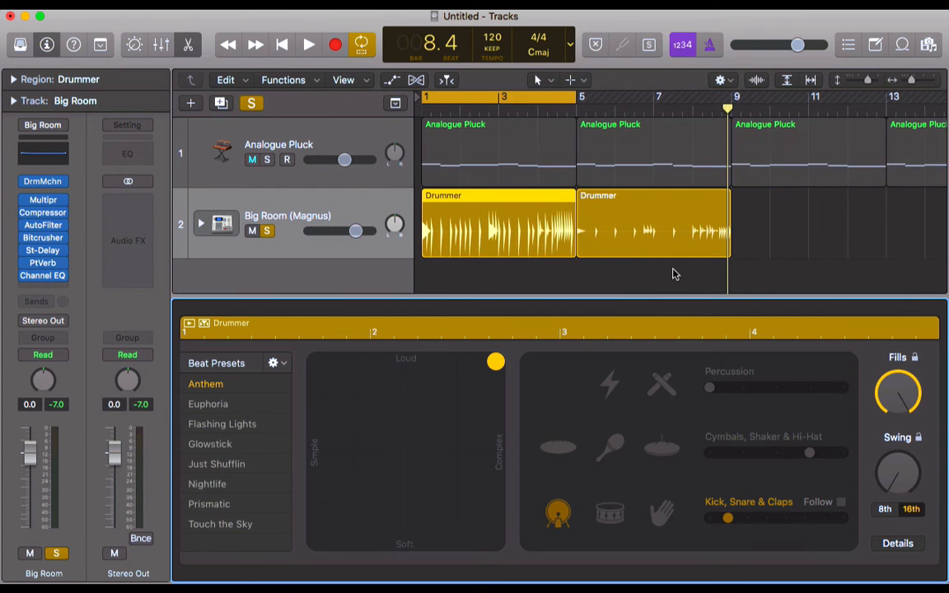
Select both Drummer regions and move their shared XY puck towards loud and complex
left_click(622, 280)
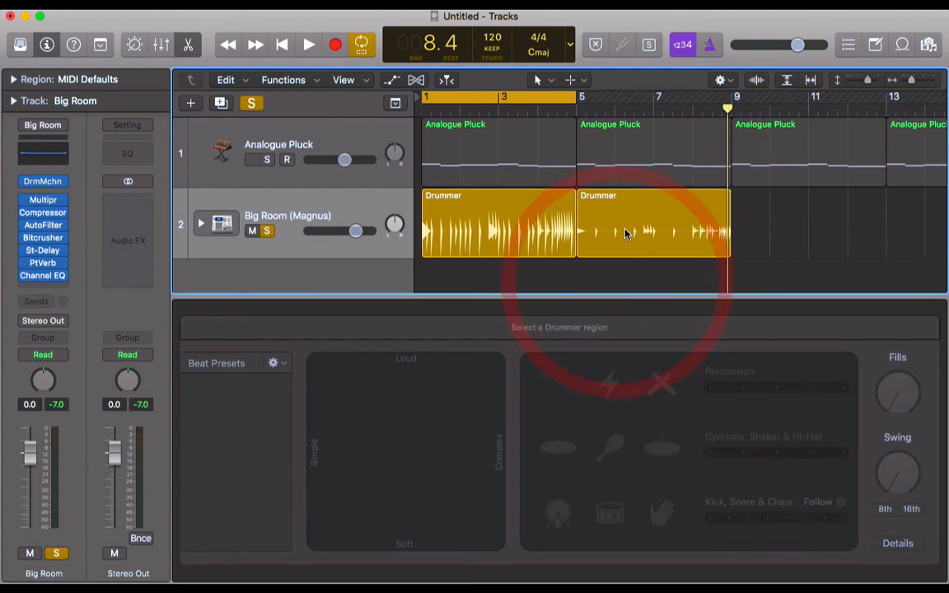
left_click(619, 224)
key("shift")
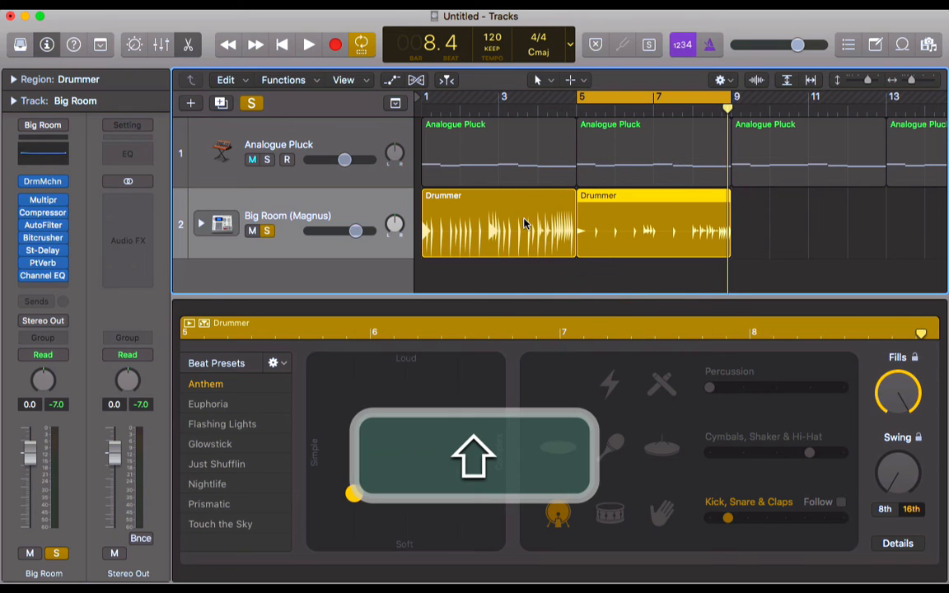
left_click(524, 224, "shift")
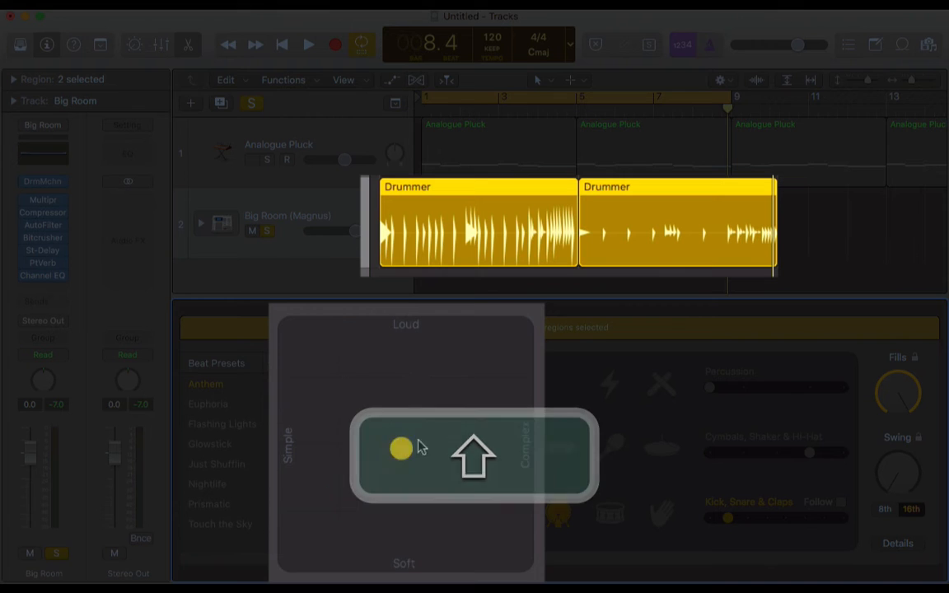
left_click(499, 376)
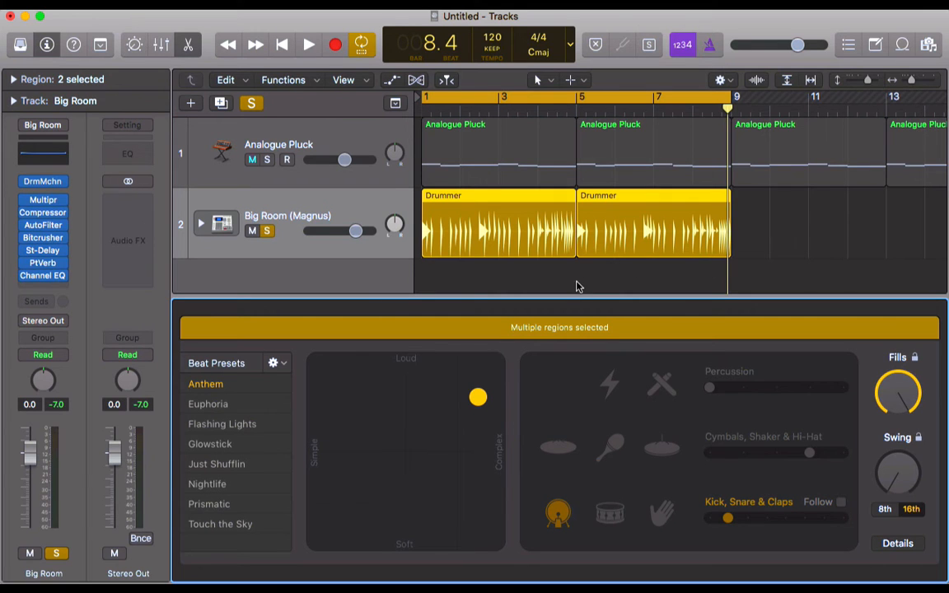
Select only the first Drummer region and move its XY puck into the soft, simple quadrant
left_click(575, 284)
left_click(457, 215)
left_click(398, 469)
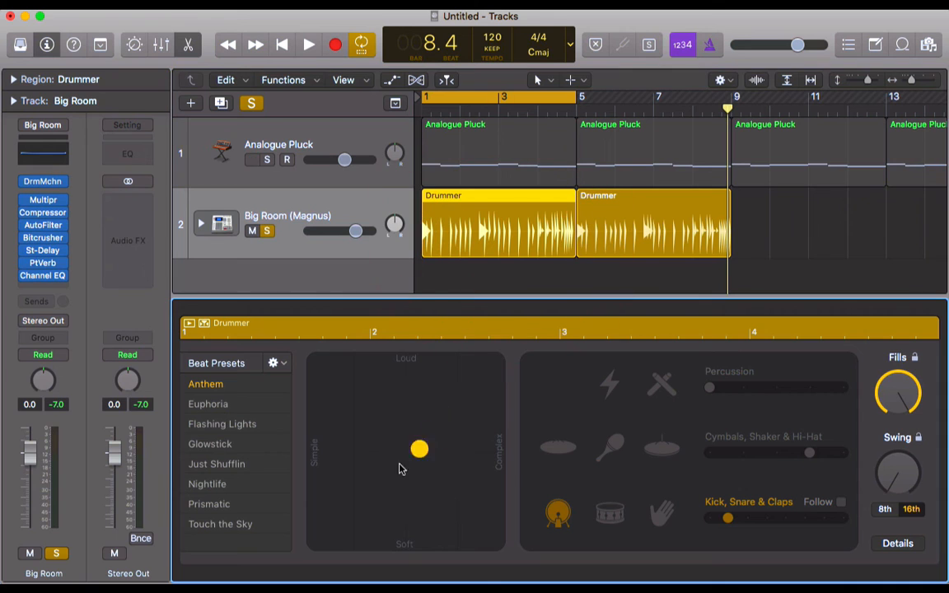
left_click(353, 498)
Move the second Drummer region's XY puck just to the soft, simple side of the pad's centre
scroll(593, 185, "down", 5)
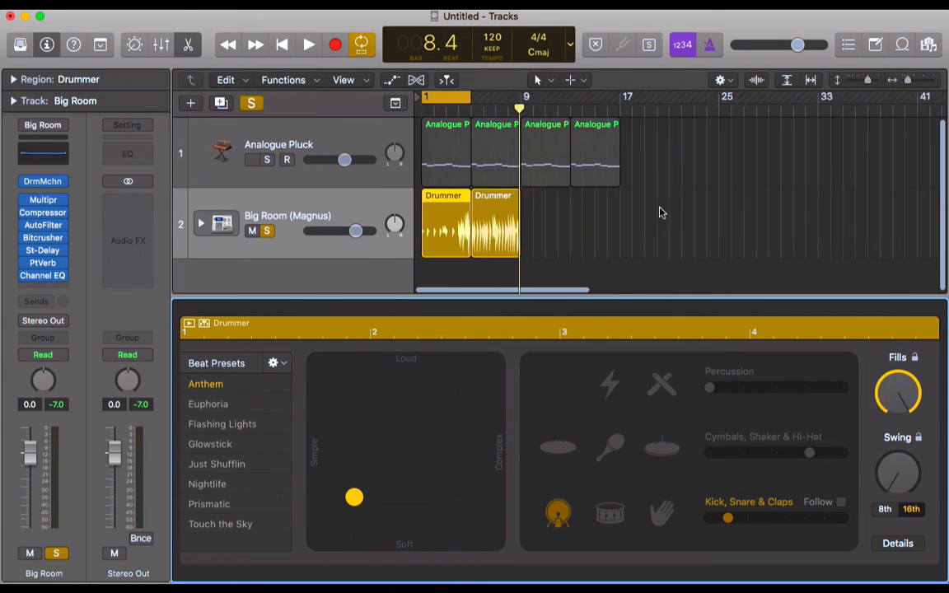
scroll(608, 220, "up", 5)
left_click(597, 228)
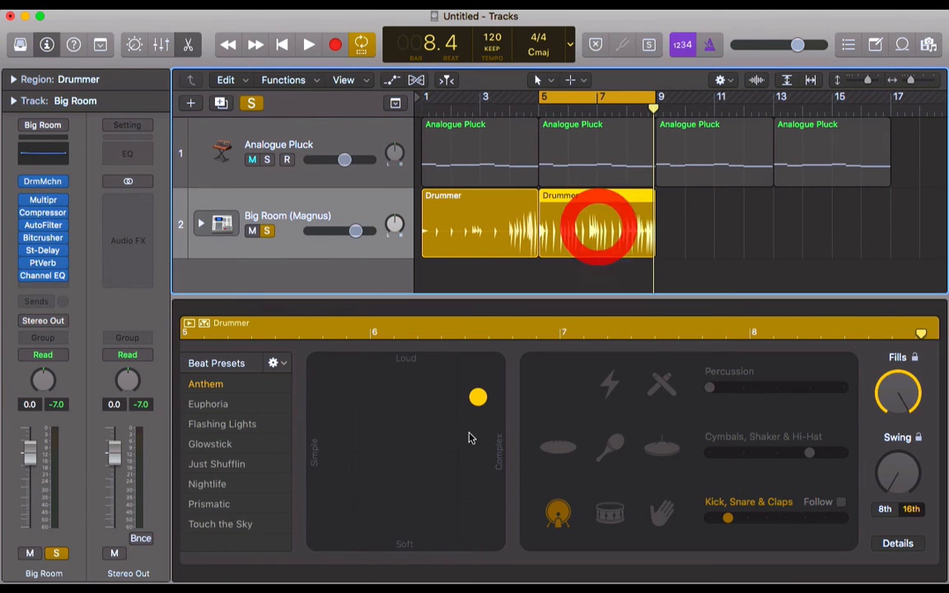
left_click_drag(477, 396, 385, 467)
left_click(385, 466)
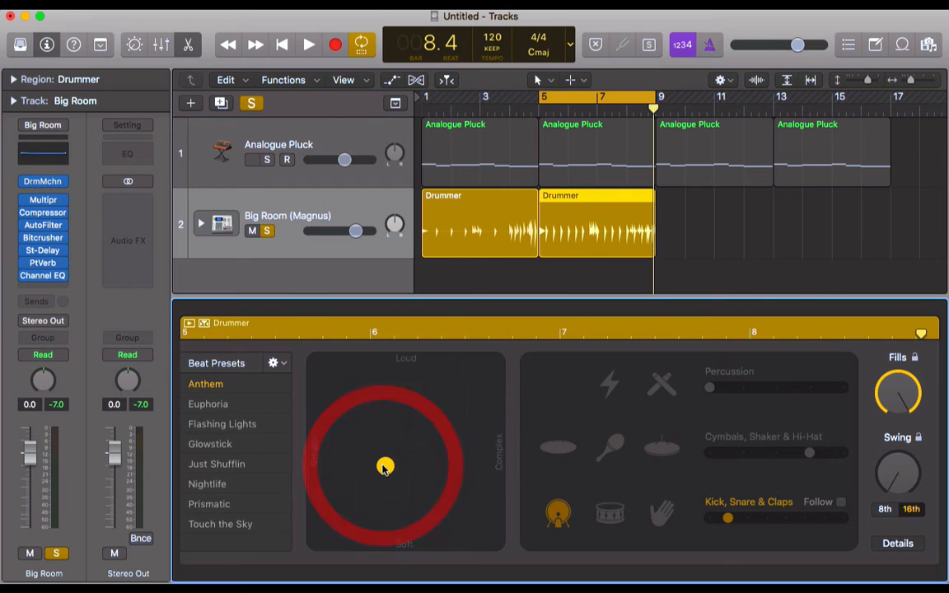
Repeat the second Drummer region once so that a third four-bar region starts at bar 9
left_click(722, 273)
left_click(616, 229)
key("super+r")
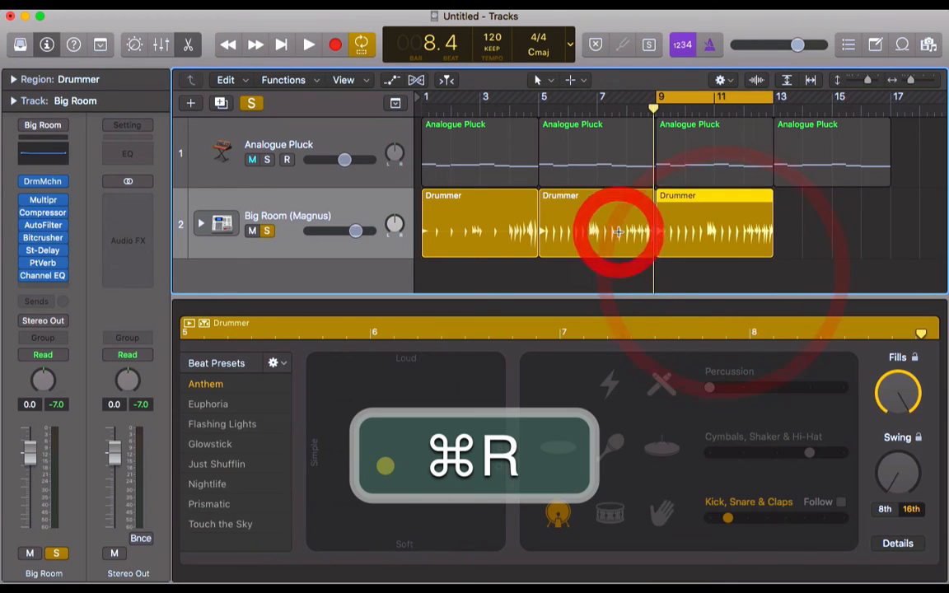
Move the third Drummer region's XY puck just to the loud, complex side of the pad's centre
scroll(732, 237, "right", 3)
left_click_drag(384, 466, 438, 417)
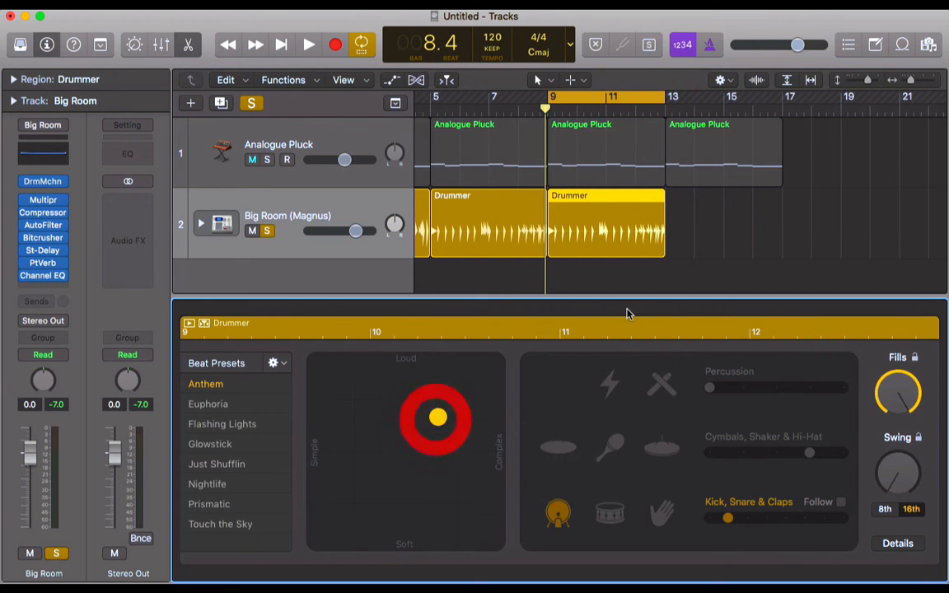
scroll(725, 276, "left", 4)
left_click(482, 229)
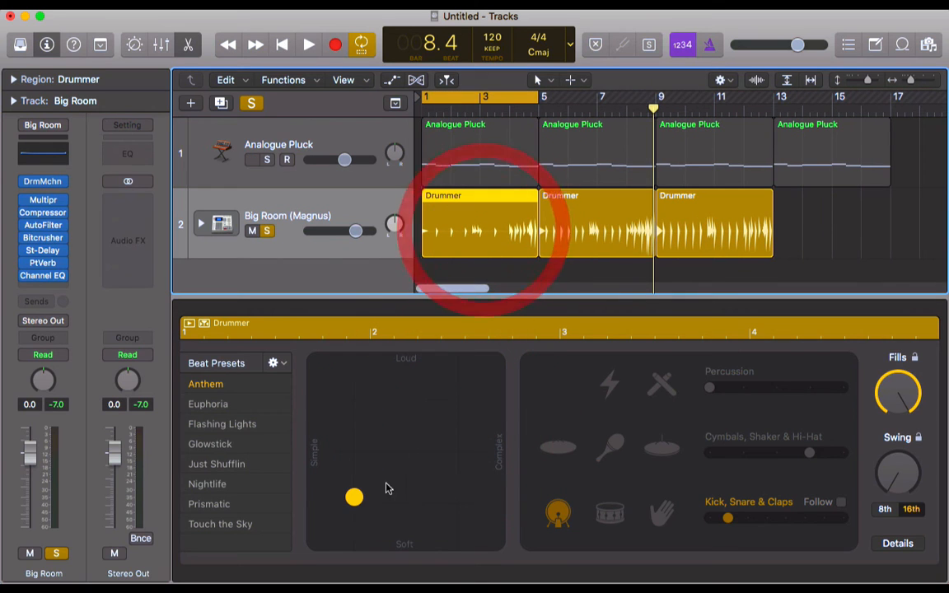
left_click(727, 235)
key("super+r")
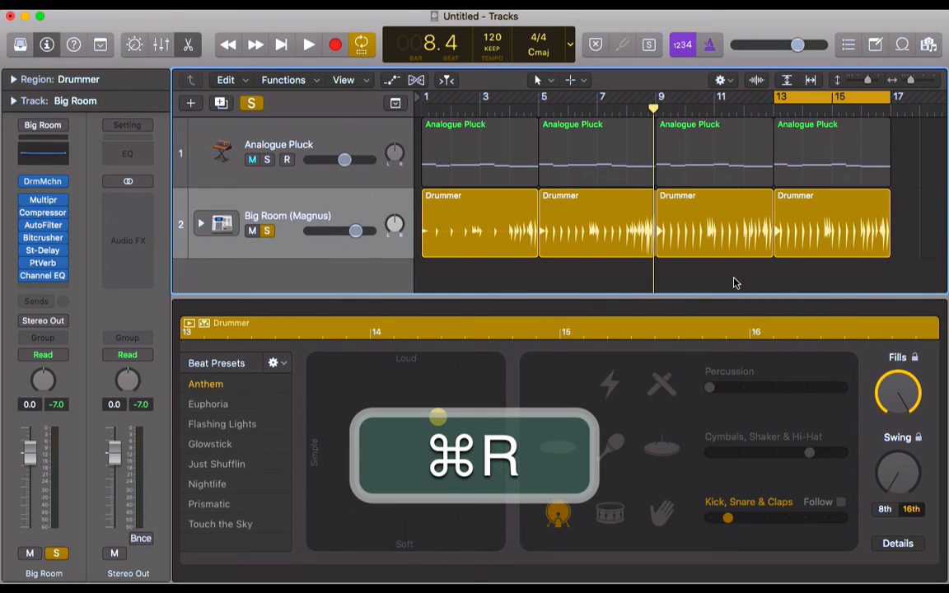
left_click(734, 280)
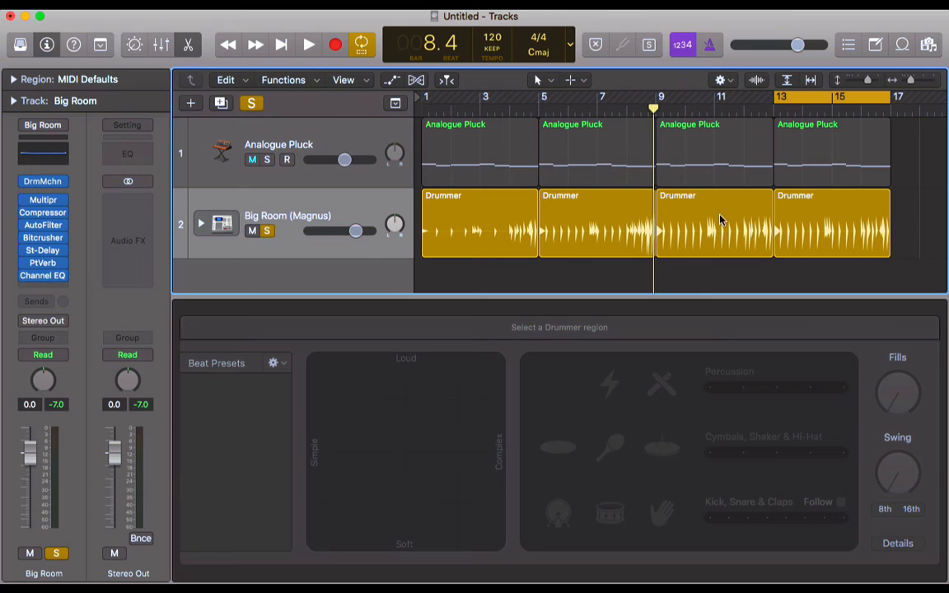
left_click(702, 225)
left_click(866, 223)
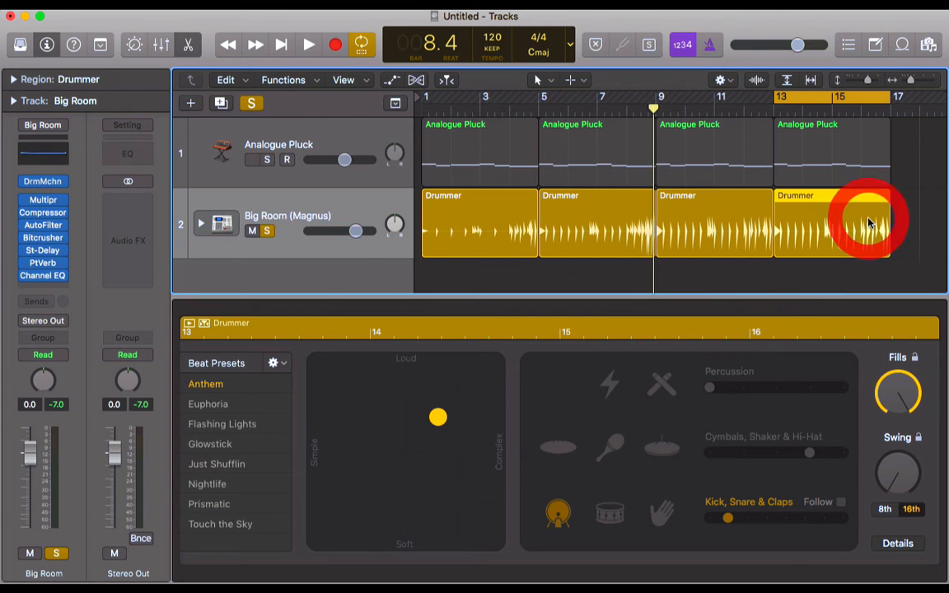
key("BackSpace")
Repeat the third Drummer region to add a fourth at bar 13 and move its XY puck to the extreme loud, complex corner
left_click(732, 227)
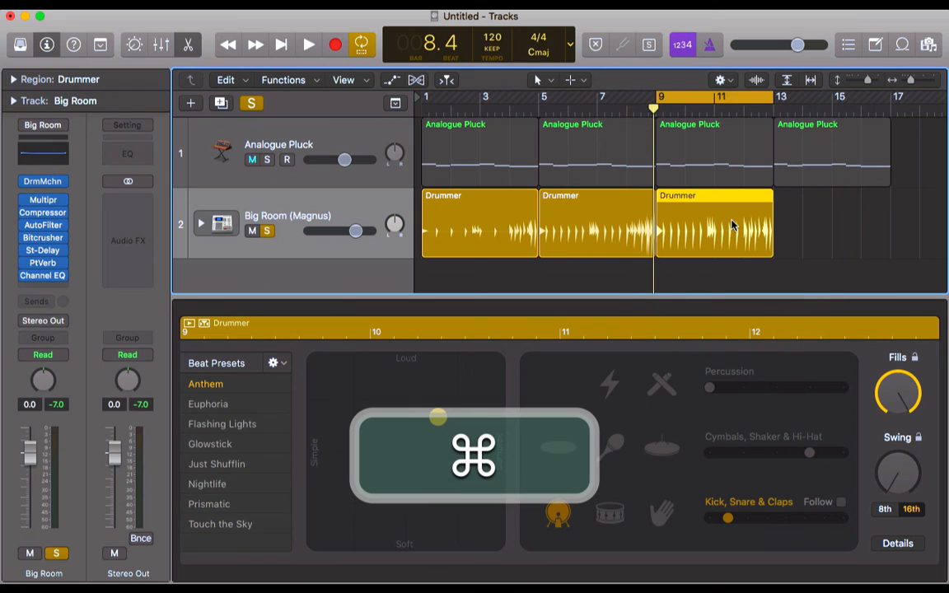
key("cmd+r")
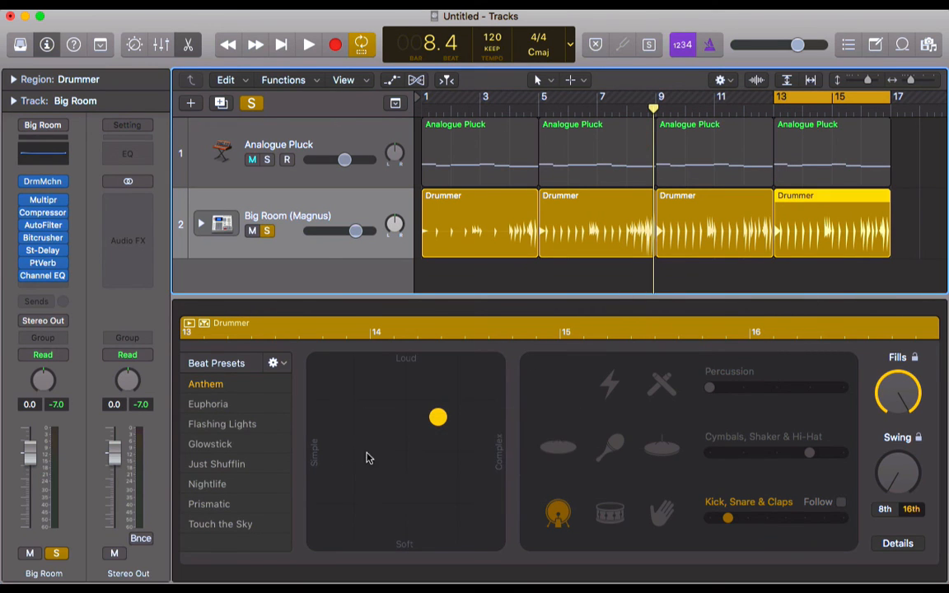
left_click_drag(447, 411, 507, 360)
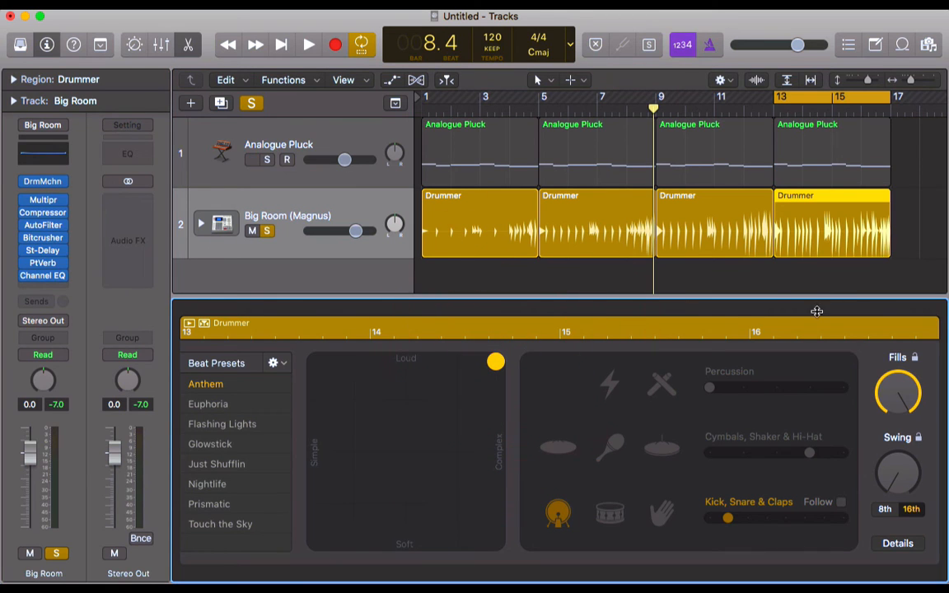
Enable snare, claps, hi-hat, shaker, cymbals and both percussion groups for the fourth Drummer region
left_click(610, 515)
left_click(661, 515)
left_click(664, 446)
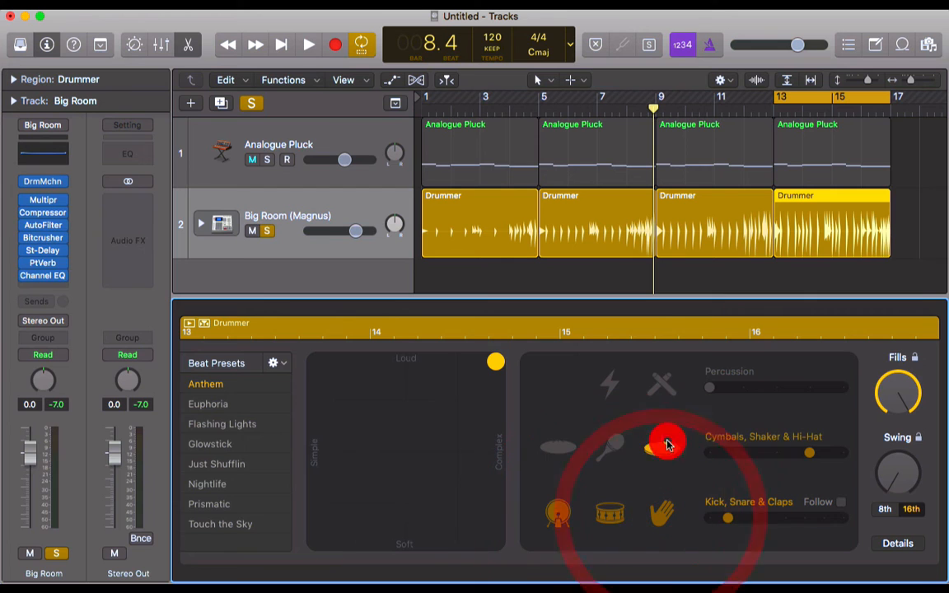
left_click(608, 446)
left_click(557, 445)
left_click(609, 384)
left_click(662, 383)
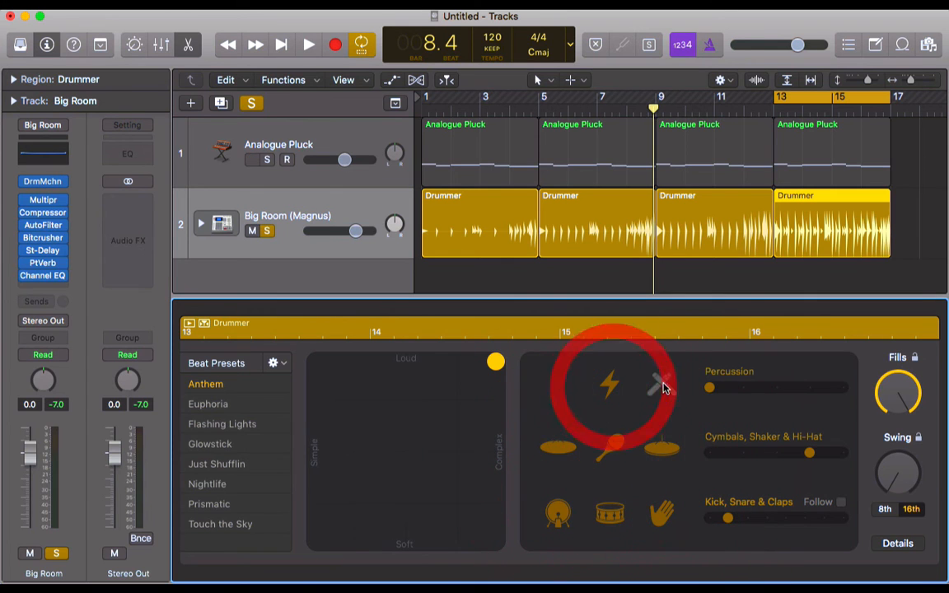
Add hi-hat, claps, snare and shaker to the kick in the third Drummer region
left_click(706, 223)
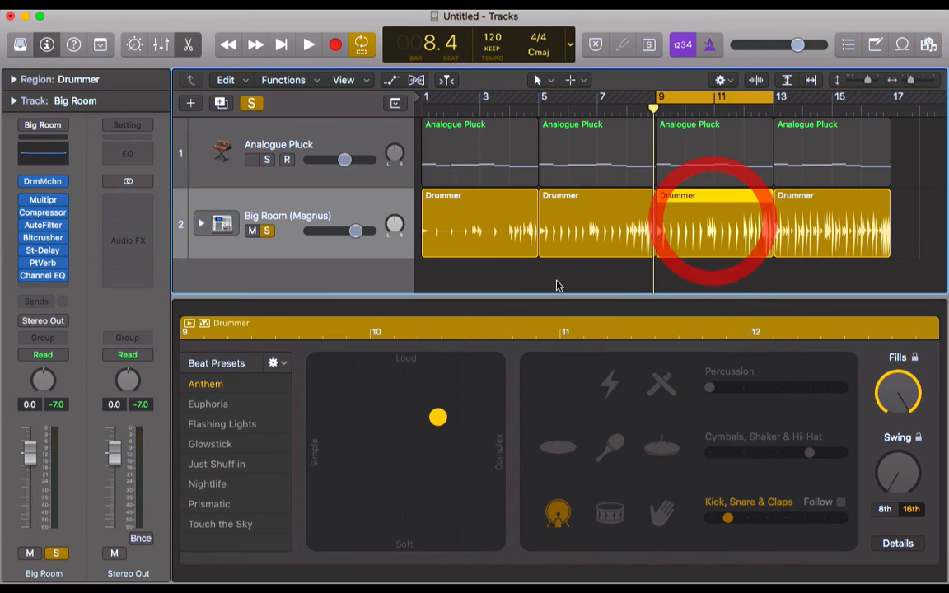
left_click(662, 449)
left_click(661, 515)
left_click(609, 514)
left_click(612, 445)
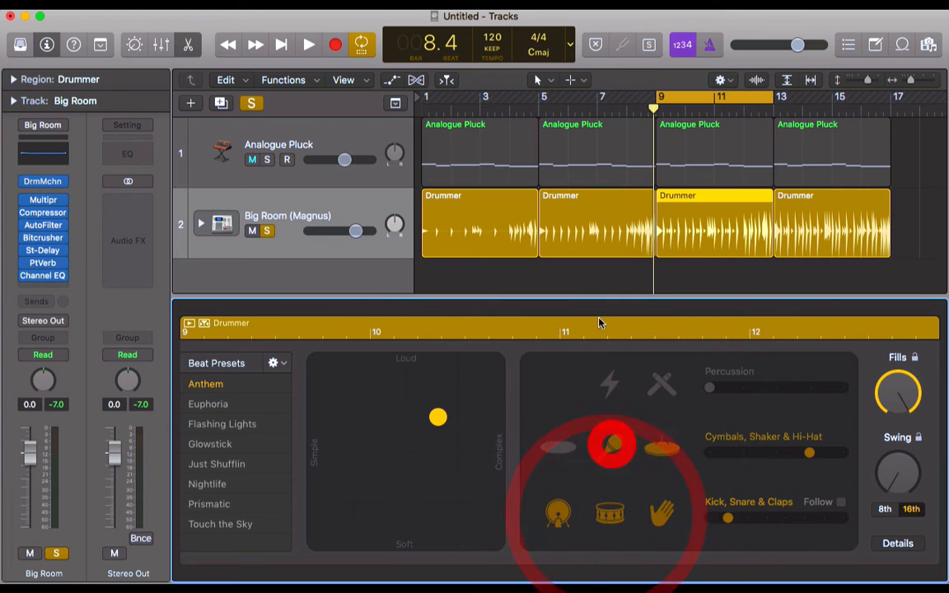
Add shaker and hi-hat to the kick in the second Drummer region
left_click(579, 249)
left_click(612, 445)
left_click(662, 449)
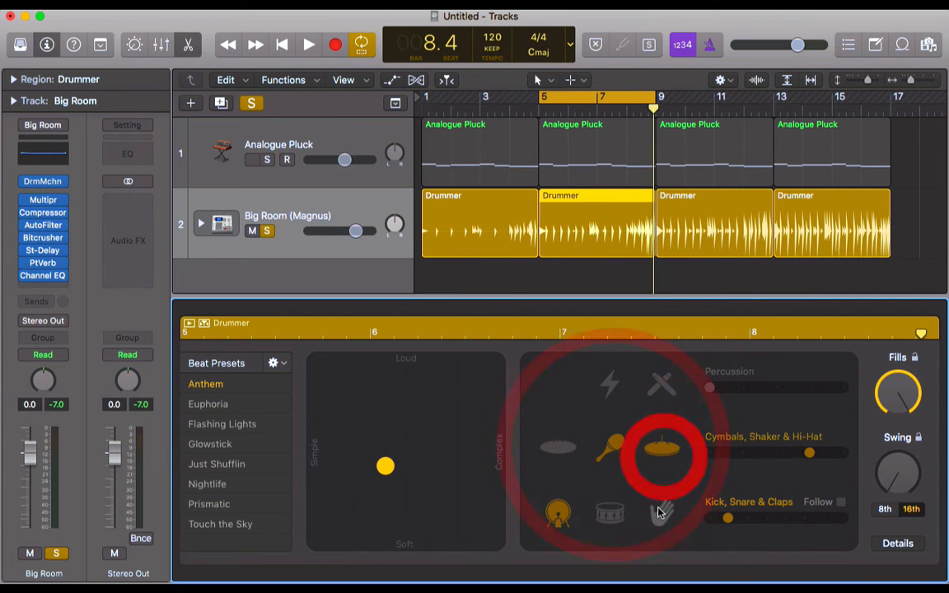
Go through the four Drummer regions in order and compare their XY pad positions and active kit pieces
left_click(483, 228)
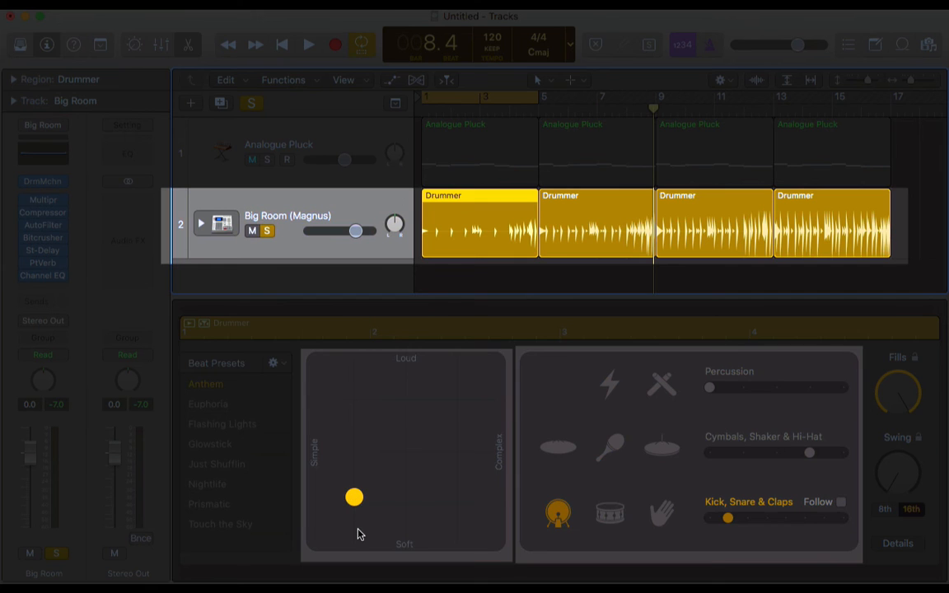
left_click(572, 198)
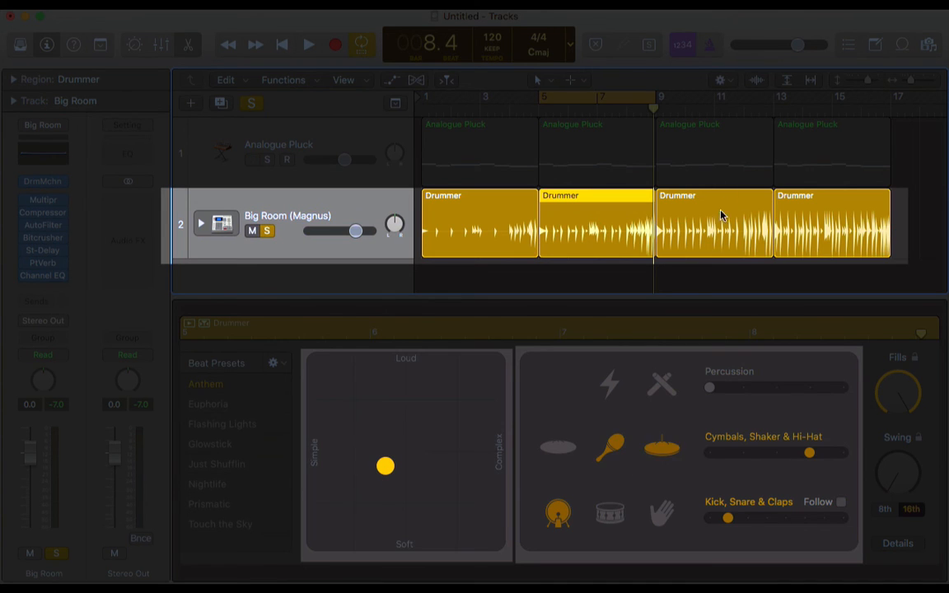
left_click(709, 227)
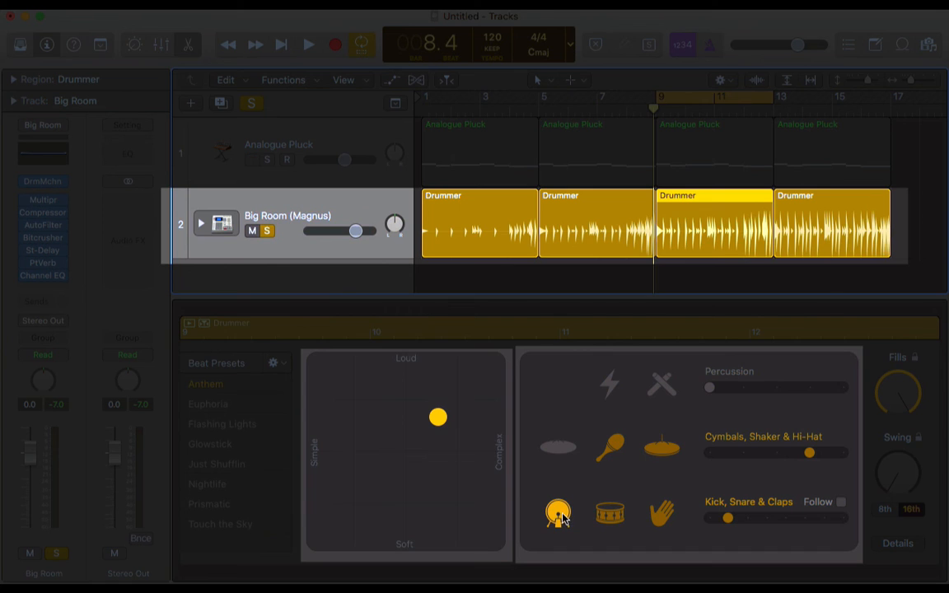
left_click(438, 417)
left_click(853, 221)
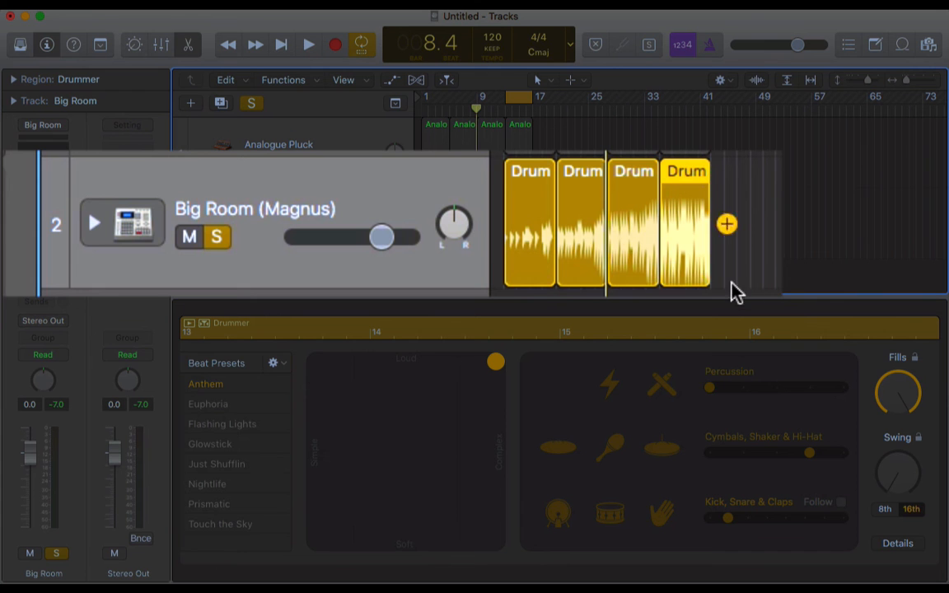
left_click(437, 236)
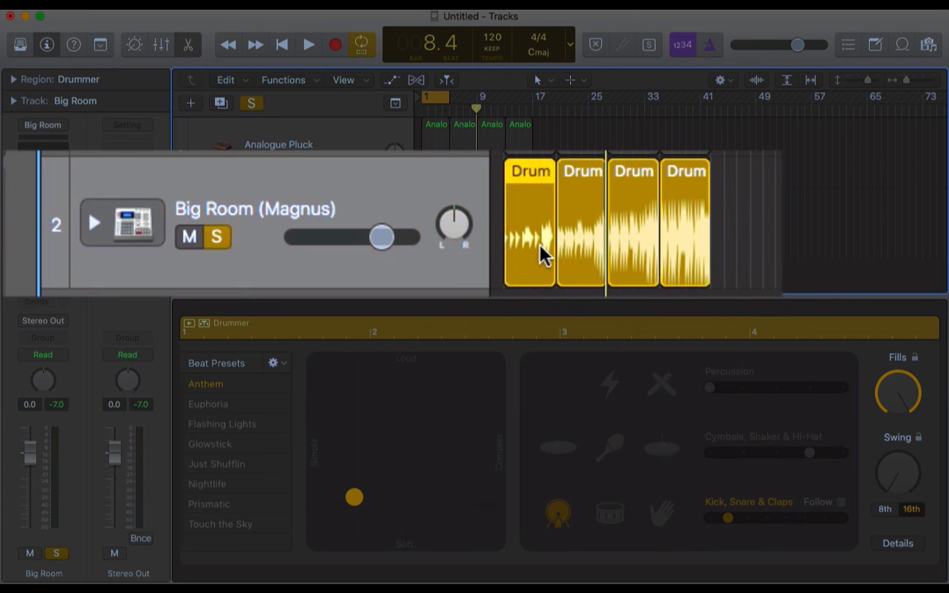
left_click(586, 241)
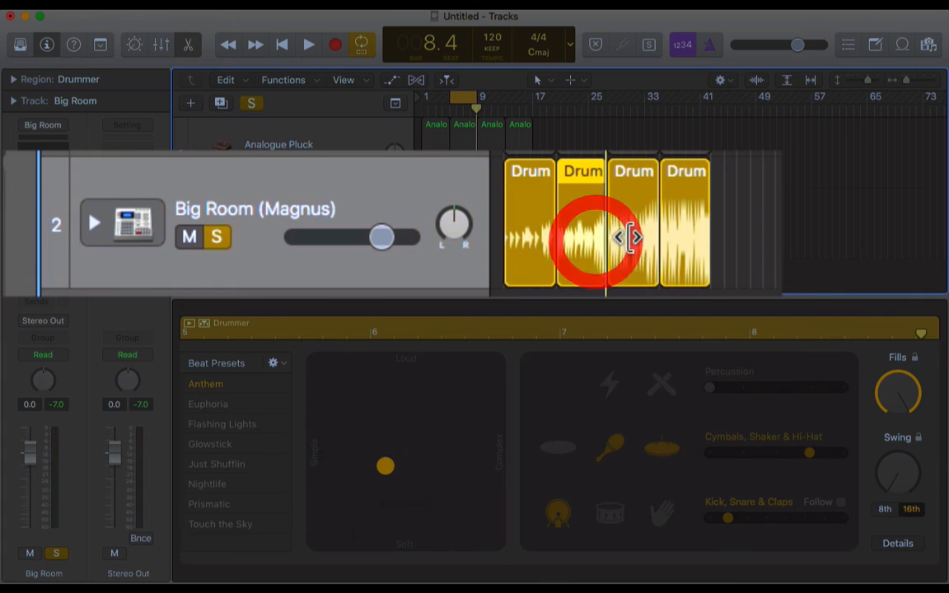
left_click(635, 238)
left_click(681, 236)
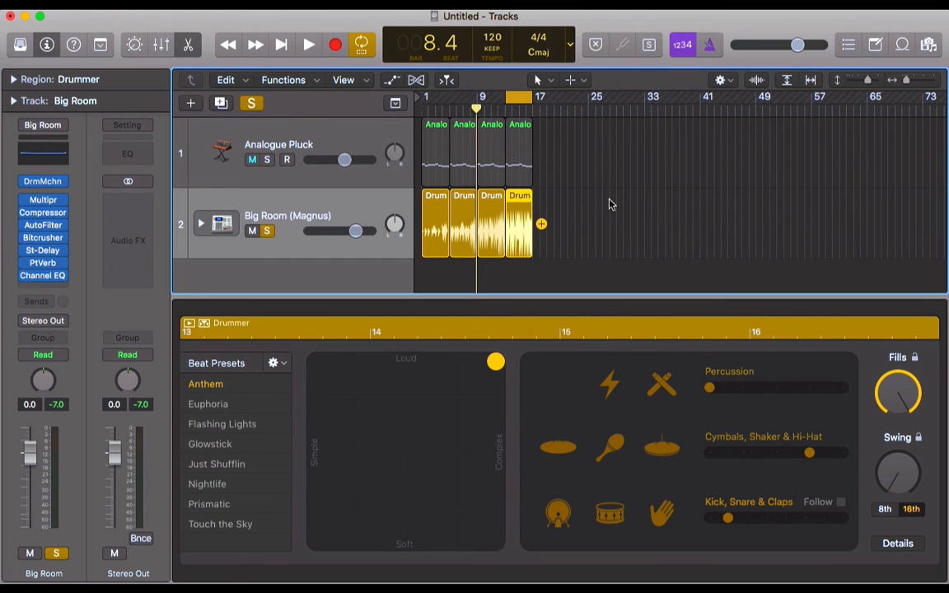
Turn off cycle mode and clear the solo on the Big Room Drummer track
key("c")
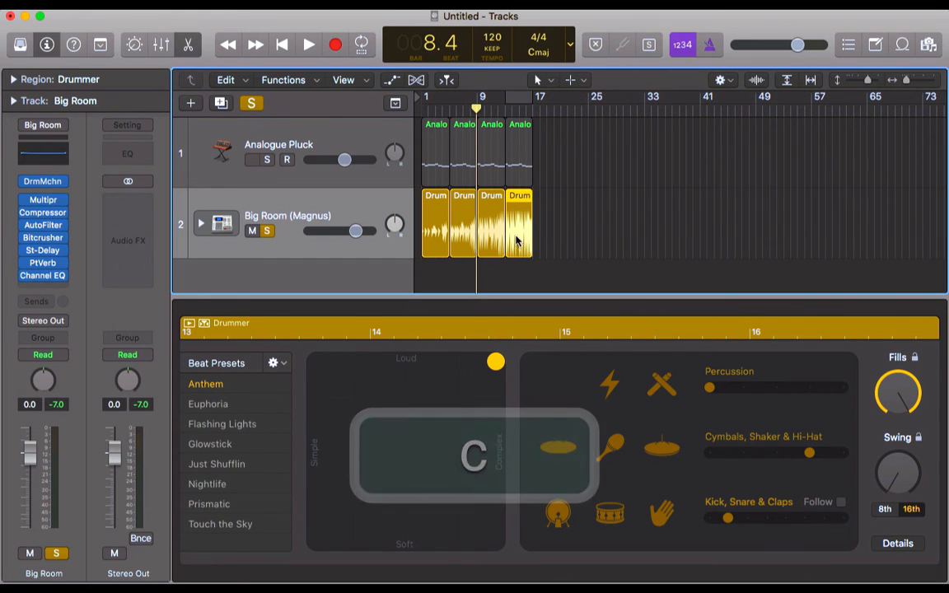
scroll(520, 235, "up", 5)
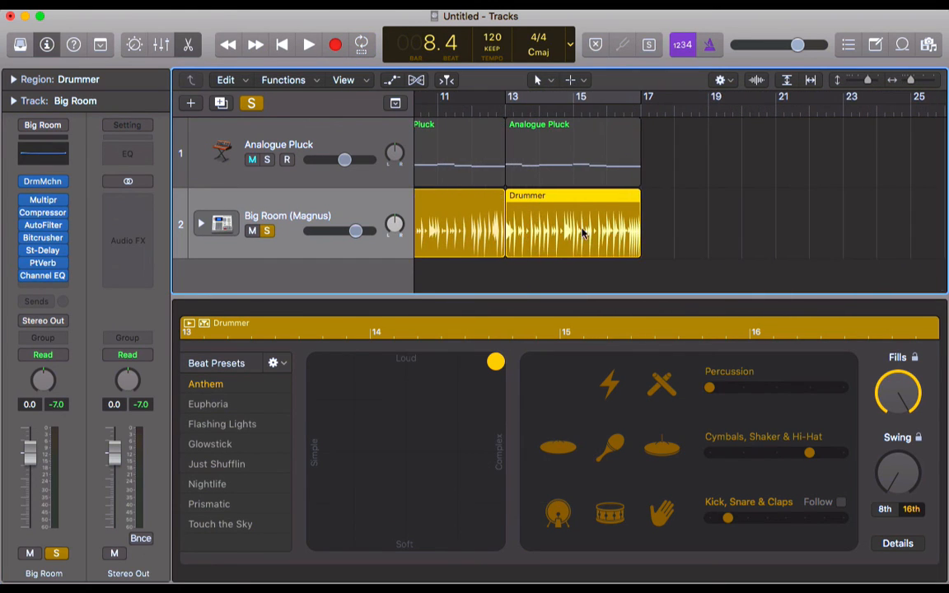
scroll(580, 231, "down", 10)
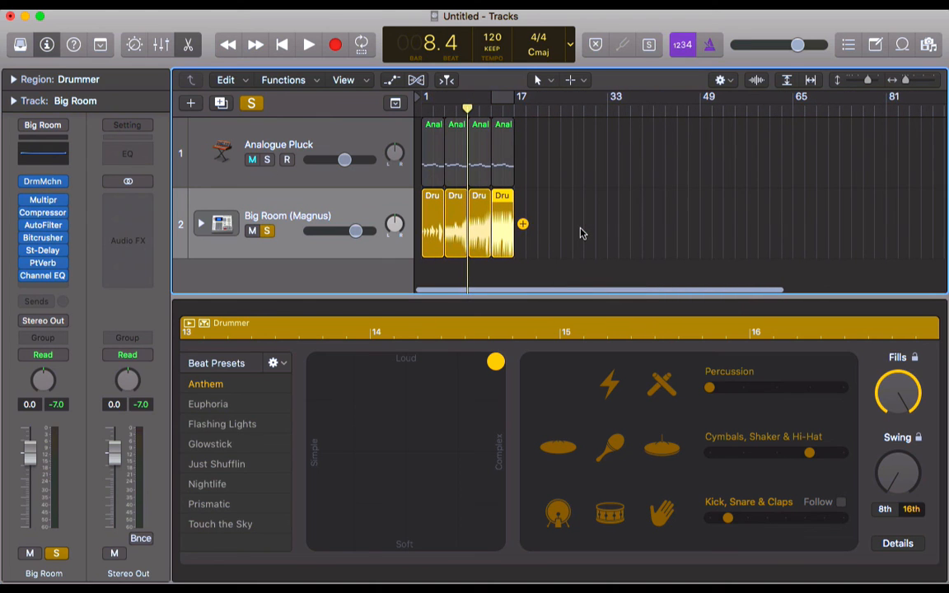
left_click(252, 103)
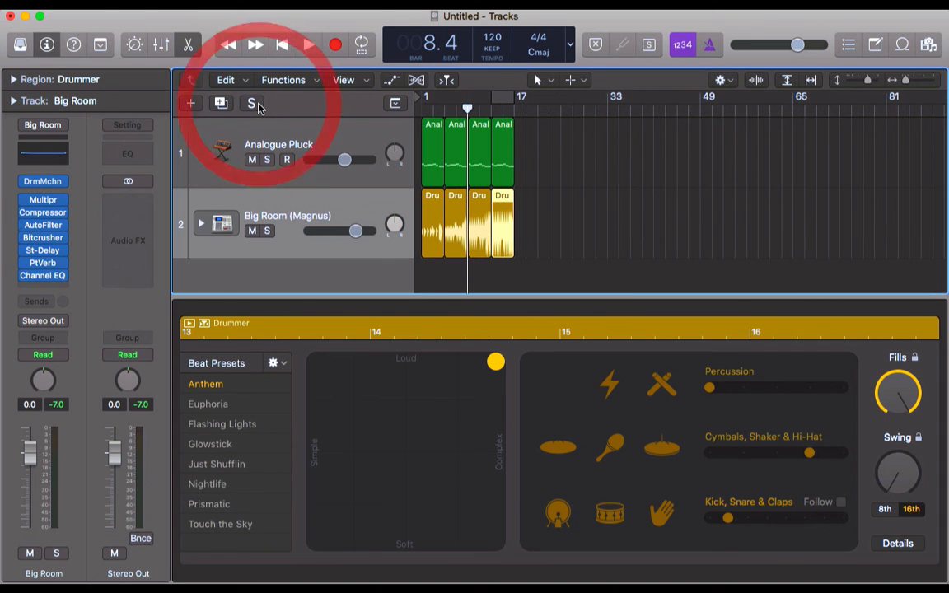
Return the playhead to bar 1, select the Analogue Pluck track and close its editor
key("Return")
left_click(321, 151)
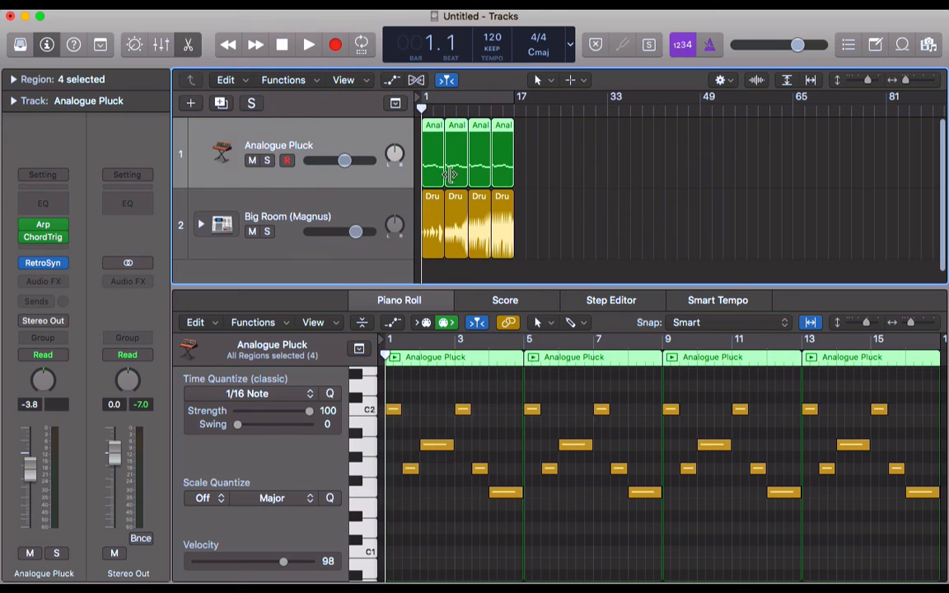
key("e")
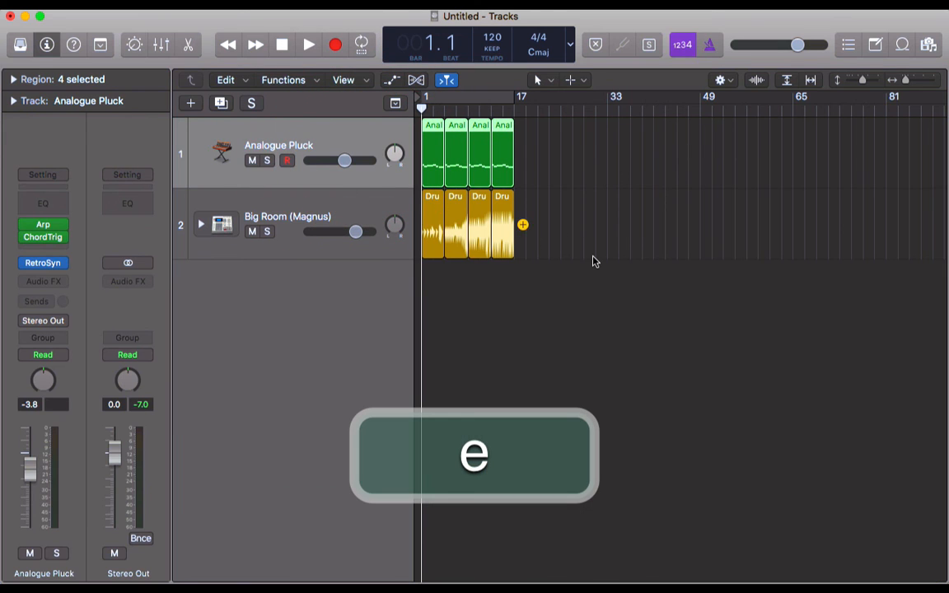
scroll(642, 245, "up", 5)
scroll(642, 246, "down", 3)
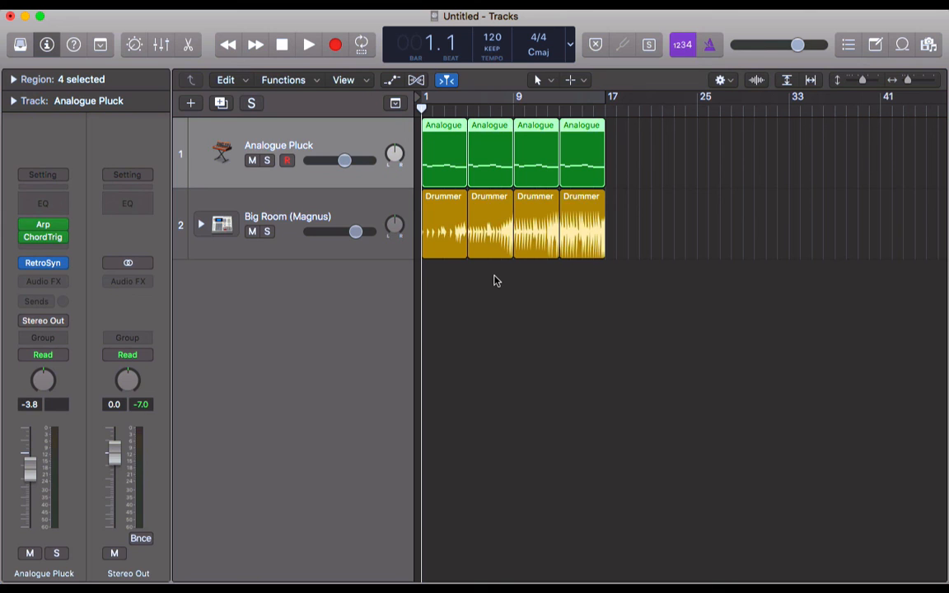
Play the whole arrangement from bar 1 to bar 17 with the Drummer editor reopened to follow the regions' settings
key("space")
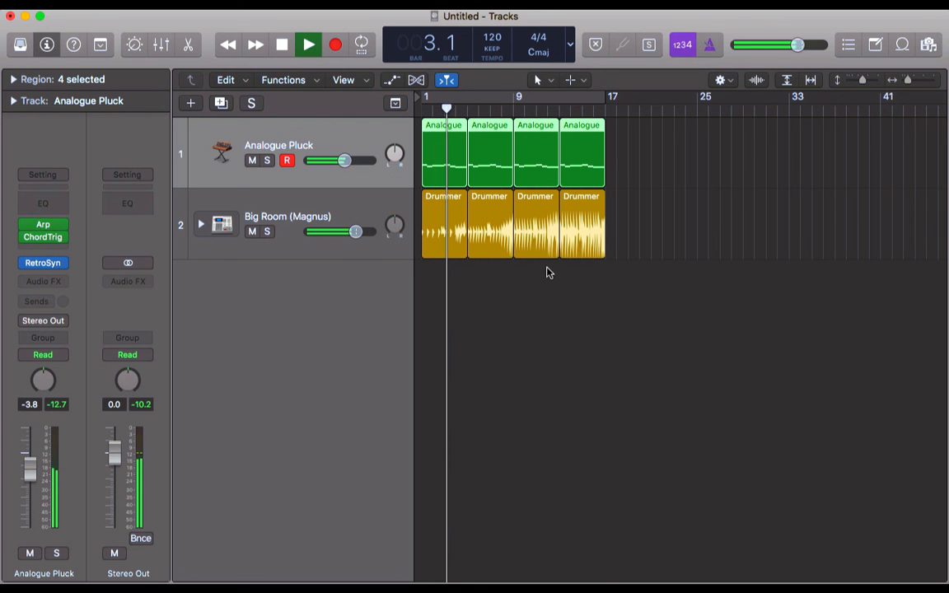
scroll(547, 267, "up", 5)
scroll(547, 267, "down", 3)
scroll(580, 273, "left", 3)
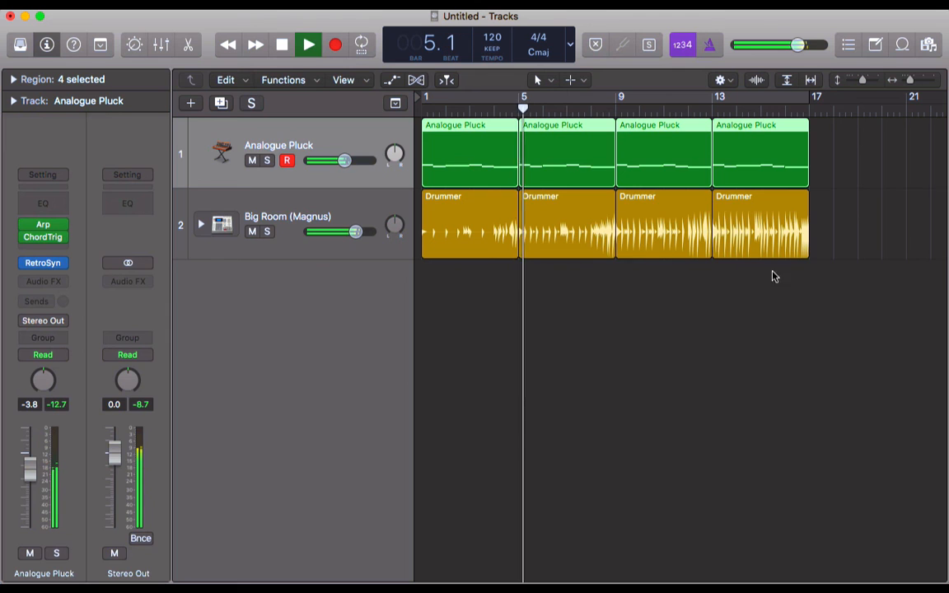
left_click(335, 195)
key("e")
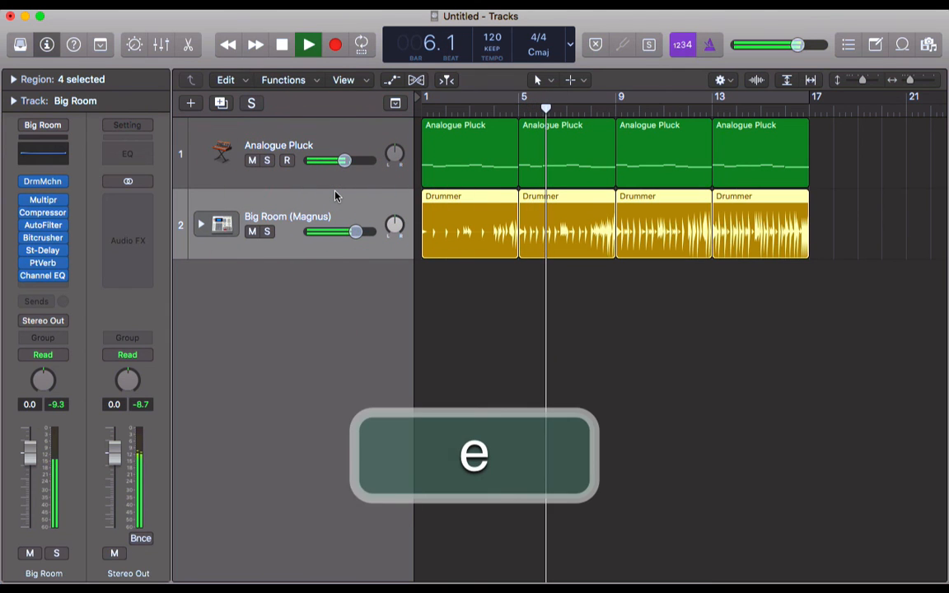
left_click(868, 243)
left_click(583, 238)
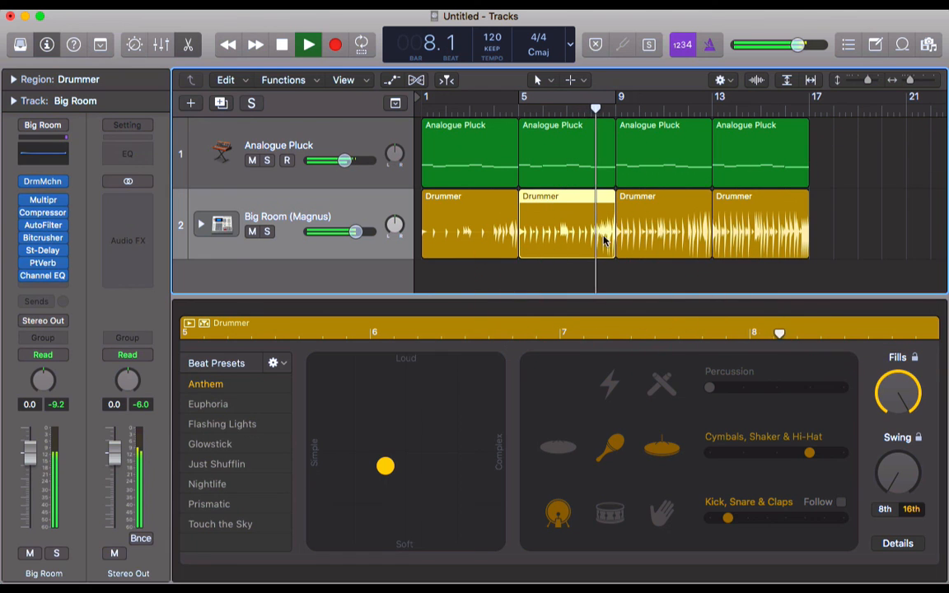
left_click(667, 243)
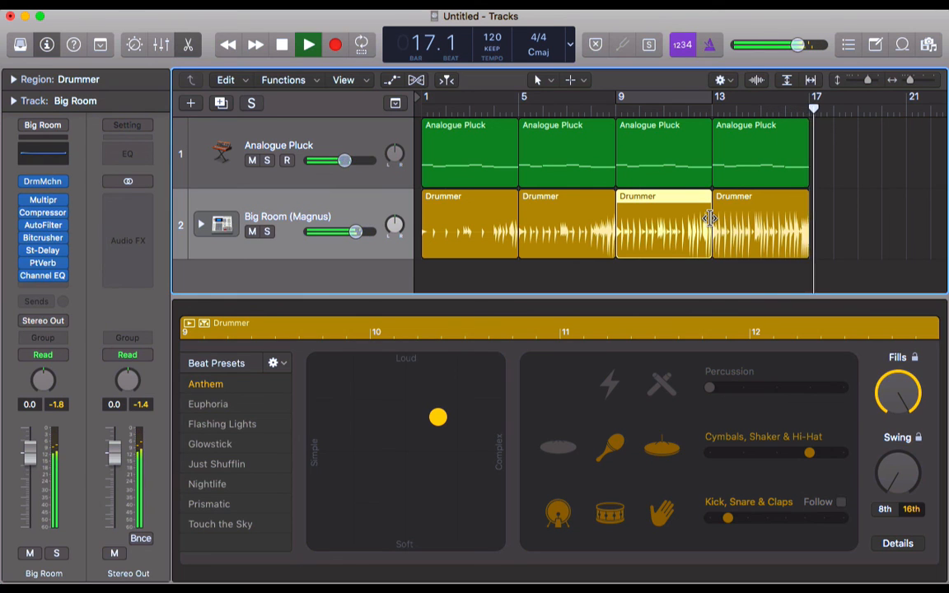
key("space")
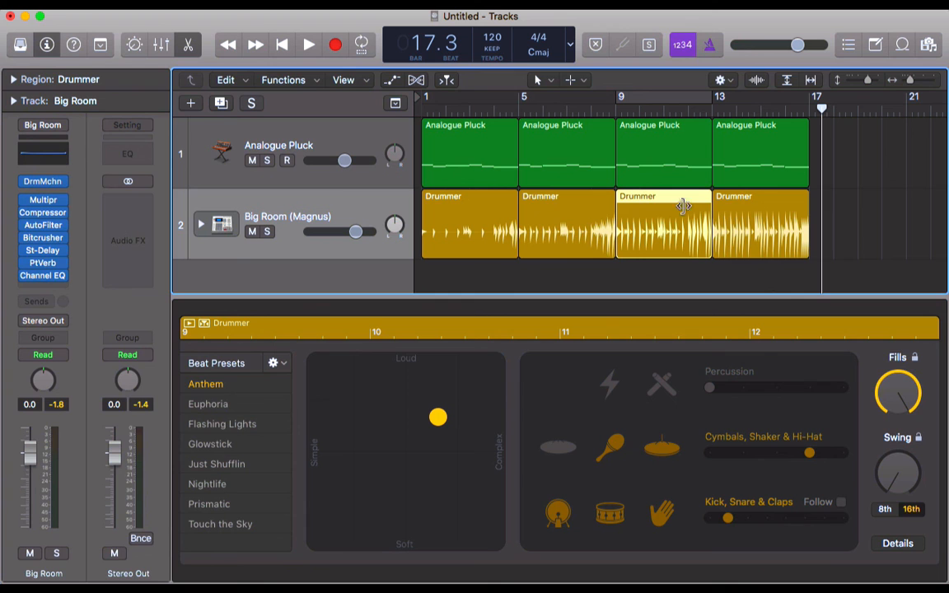
Inspect the notes of the four Analogue Pluck regions one after another
left_click(455, 160)
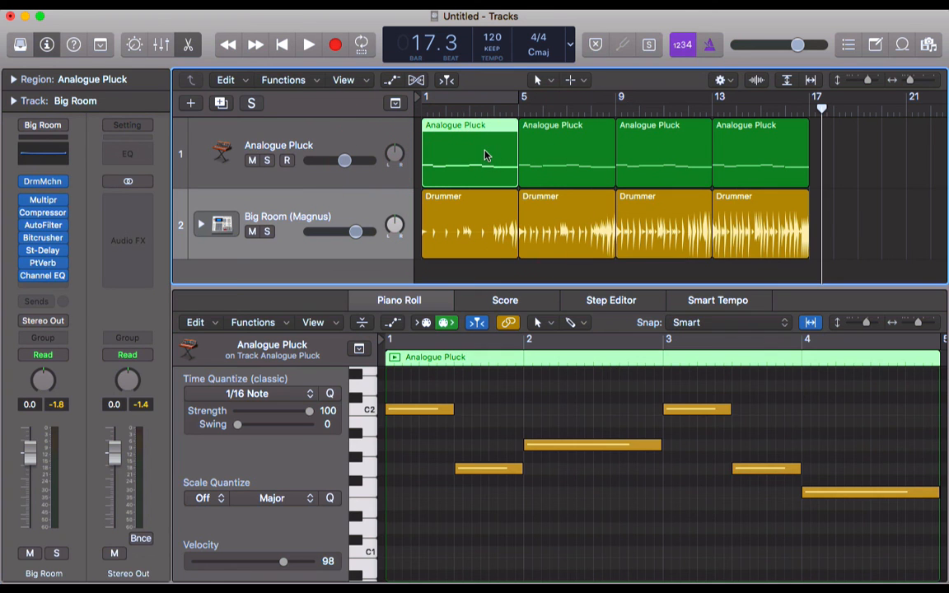
left_click(559, 162)
left_click(657, 152)
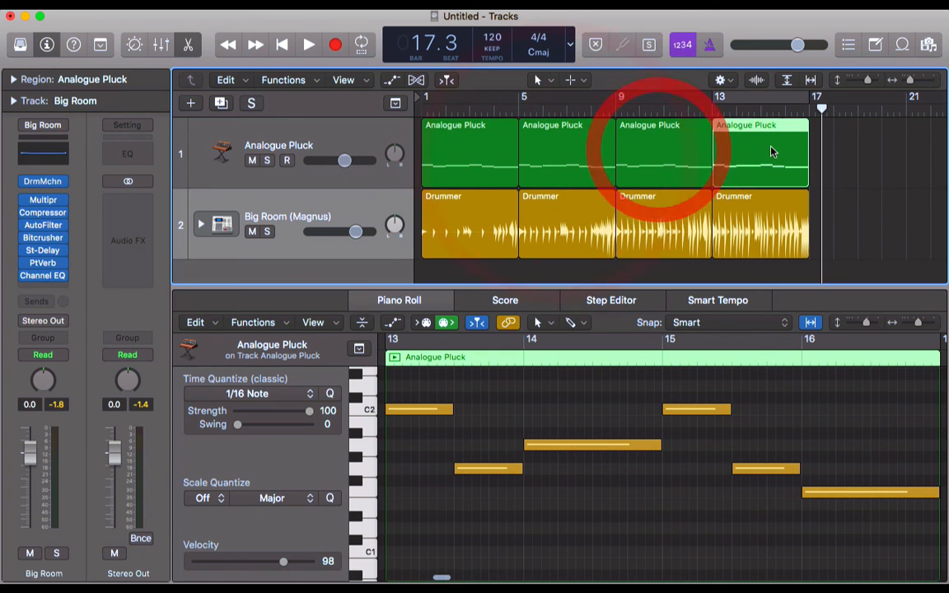
left_click(763, 158)
Compare the settings of the four Drummer regions in turn and close the Drummer editor
left_click(495, 228)
left_click(566, 237)
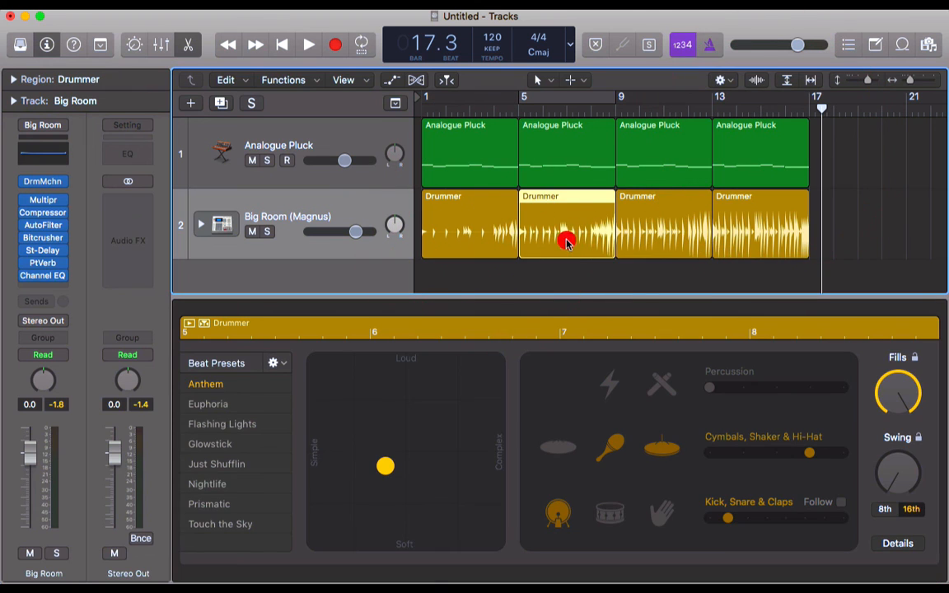
left_click(645, 222)
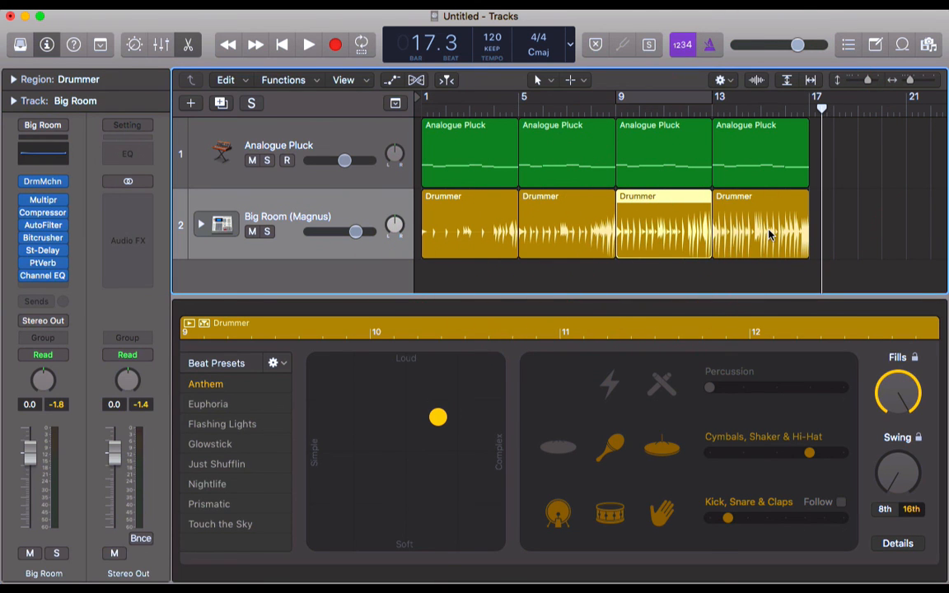
left_click(758, 232)
left_click(474, 251)
left_click(572, 233)
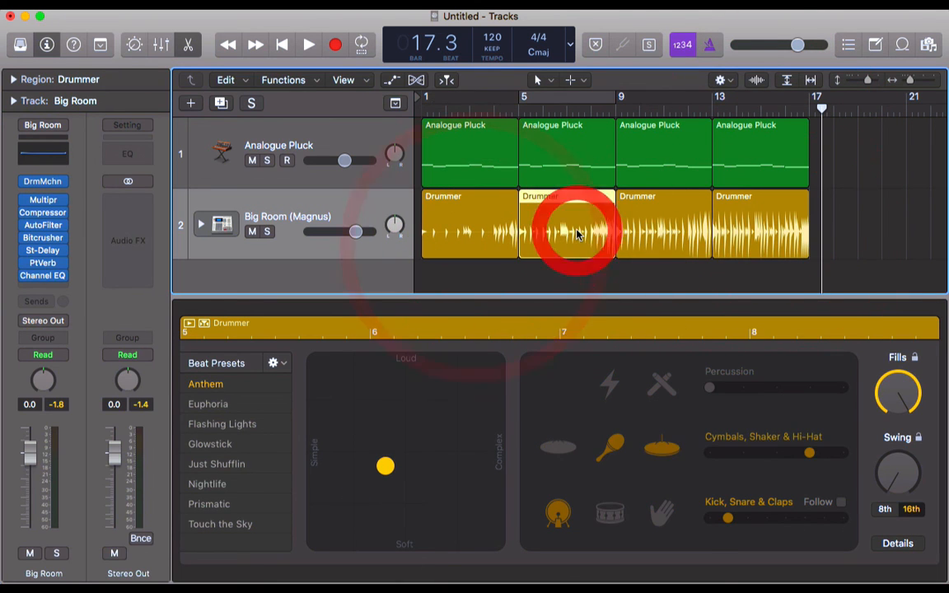
left_click(662, 224)
left_click(778, 225)
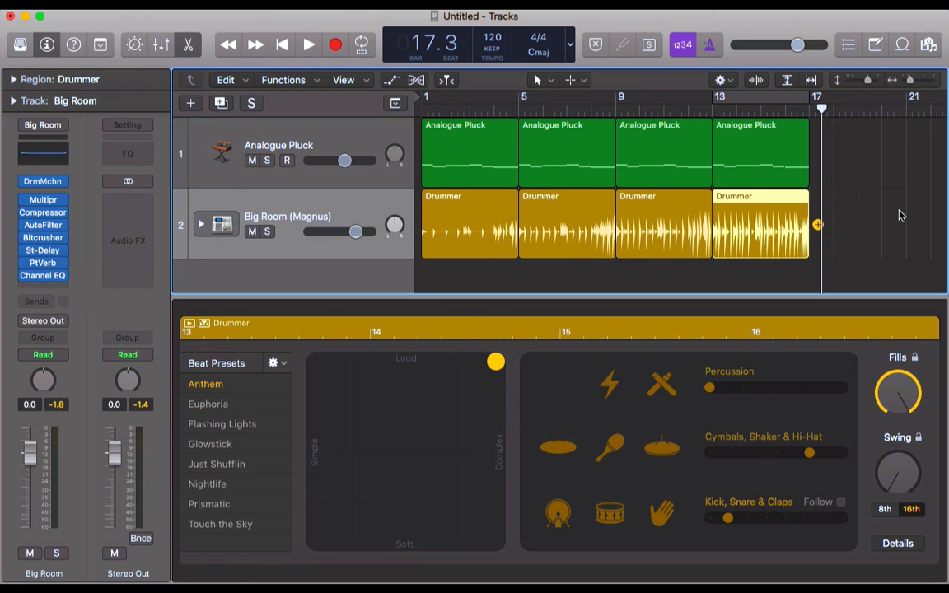
left_click(197, 46)
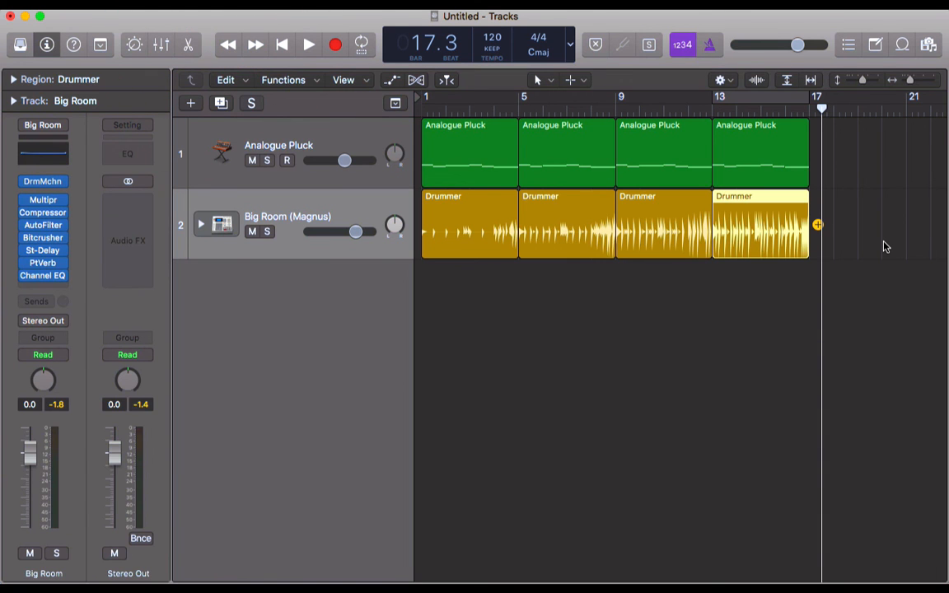